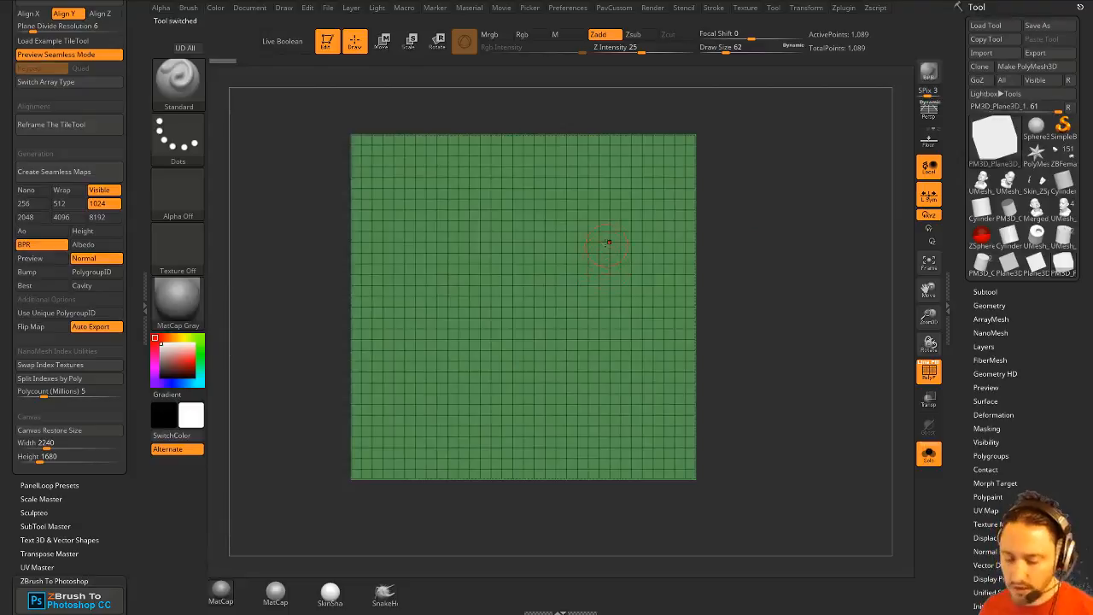
Step: Turn off the PolyFrame wireframe display on the plane
{"action": "left_click_drag", "start_coordinate": [652, 250], "coordinate": [675, 316]}
{"action": "left_click", "coordinate": [927, 369]}
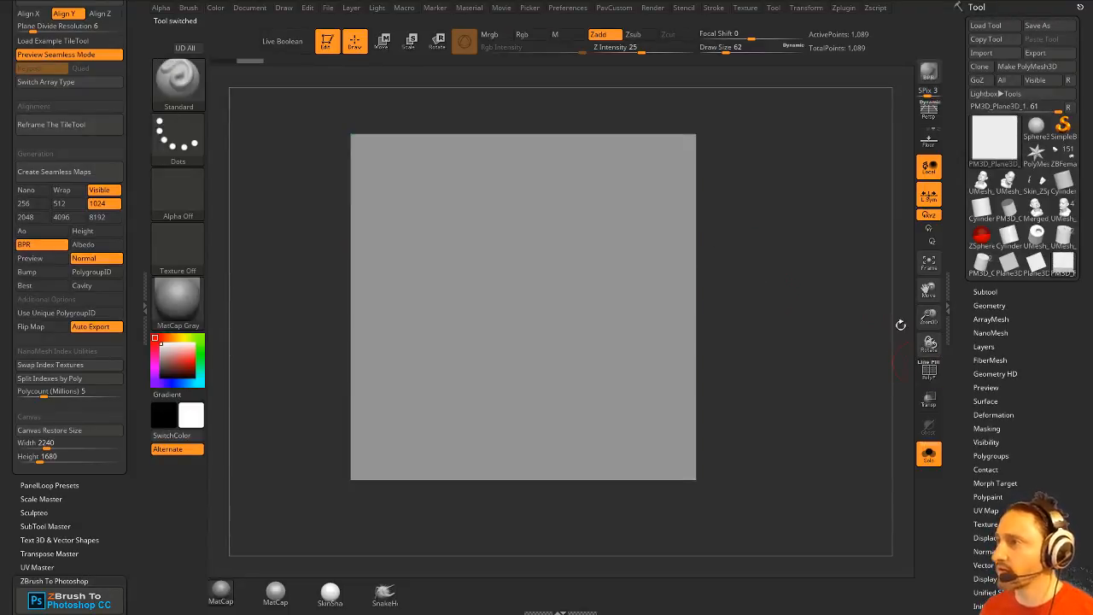
Step: Try subdividing the plane twice with smoothing and sculpting a short stroke near its side edge
{"action": "key", "text": "ctrl+d"}
{"action": "key", "text": "ctrl+d"}
{"action": "left_click_drag", "start_coordinate": [680, 268], "coordinate": [663, 288]}
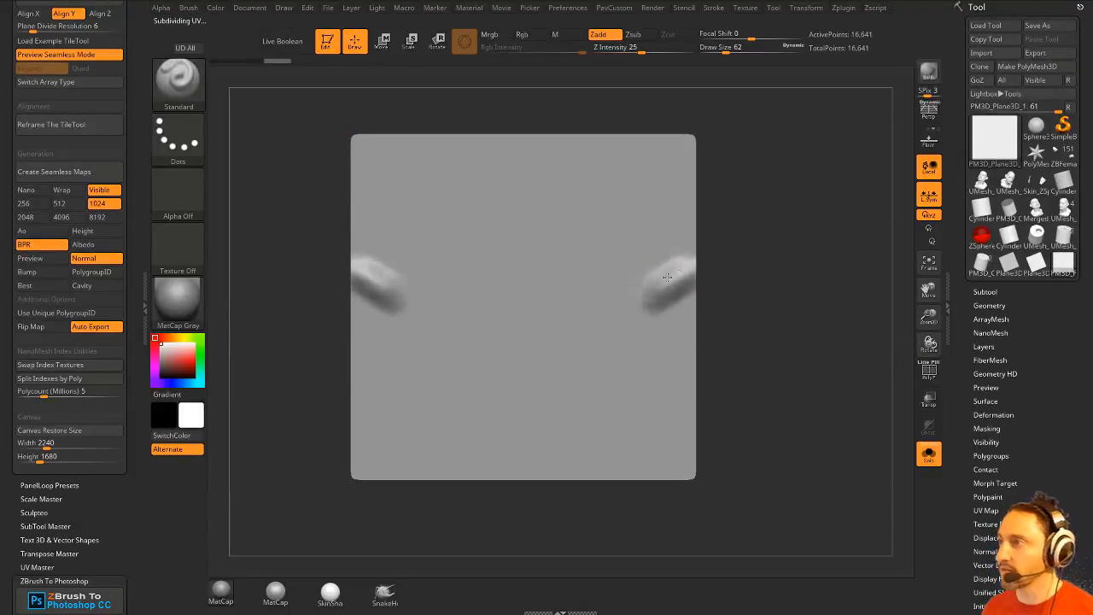
{"action": "key", "text": "ctrl+z"}
{"action": "key", "text": "ctrl+z"}
{"action": "key", "text": "ctrl+z"}
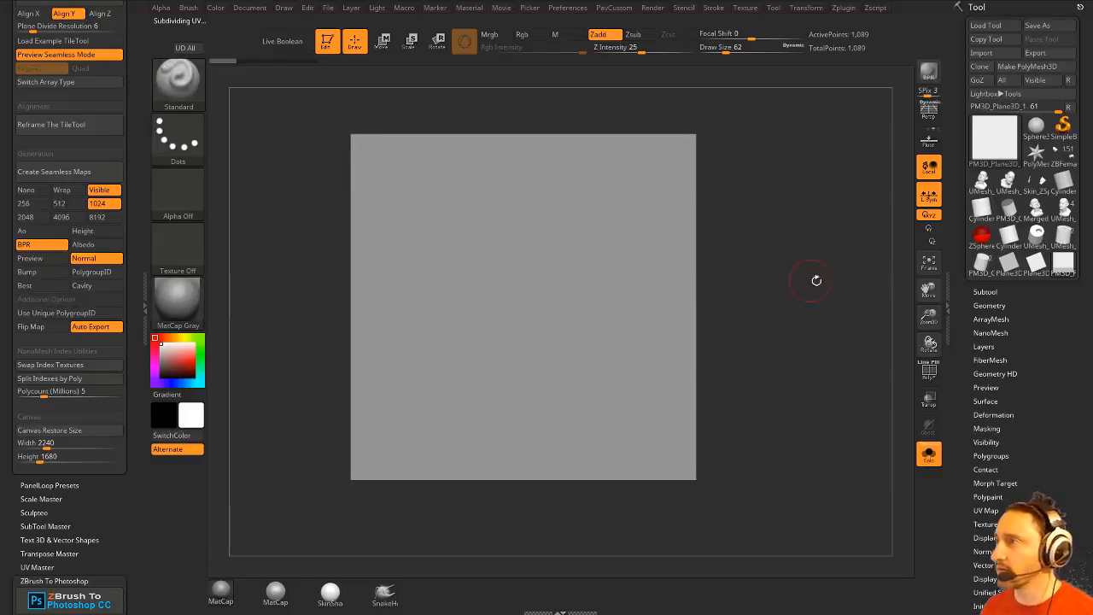
Step: Subdivide the plane up to SDiv 5 with Smt off, and try one stroke across its side edge
{"action": "left_click", "coordinate": [991, 305]}
{"action": "left_click", "coordinate": [995, 412]}
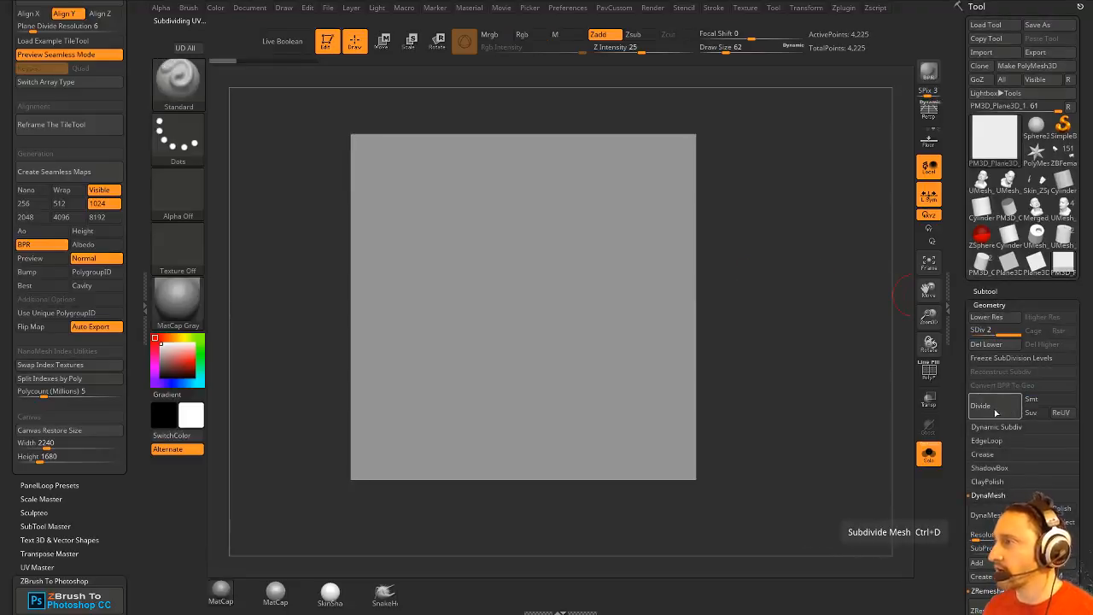
{"action": "left_click", "coordinate": [995, 412]}
{"action": "left_click", "coordinate": [995, 411]}
{"action": "left_click", "coordinate": [995, 412]}
{"action": "left_click_drag", "start_coordinate": [701, 205], "coordinate": [628, 295]}
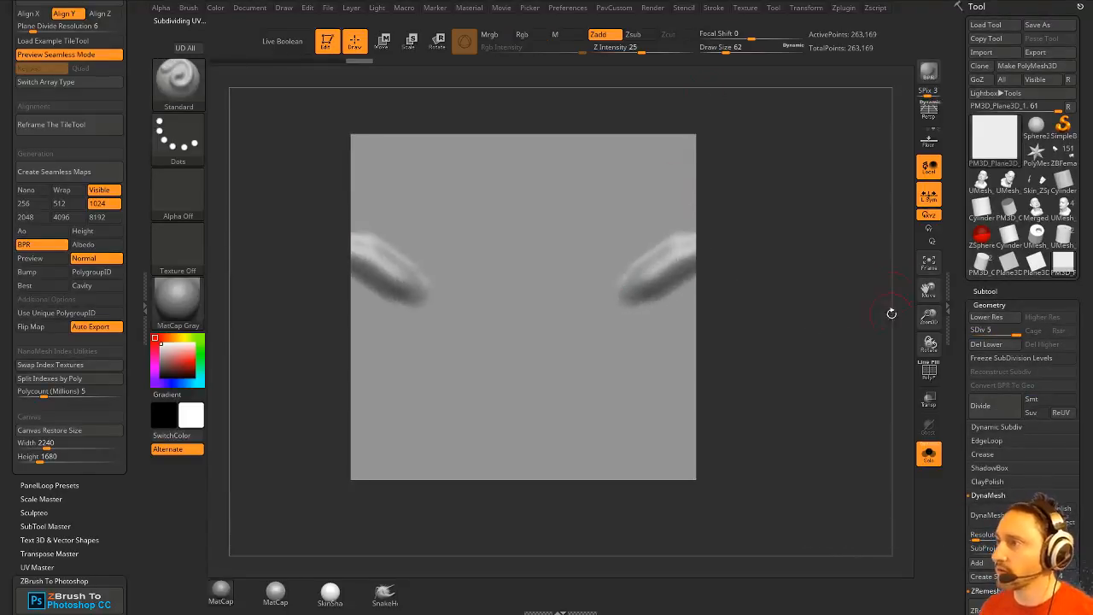
{"action": "key", "text": "ctrl+z"}
Step: Dock the Brush palette in the tray and expand only its Curve settings
{"action": "scroll", "coordinate": [95, 34], "scroll_direction": "up", "scroll_amount": 5}
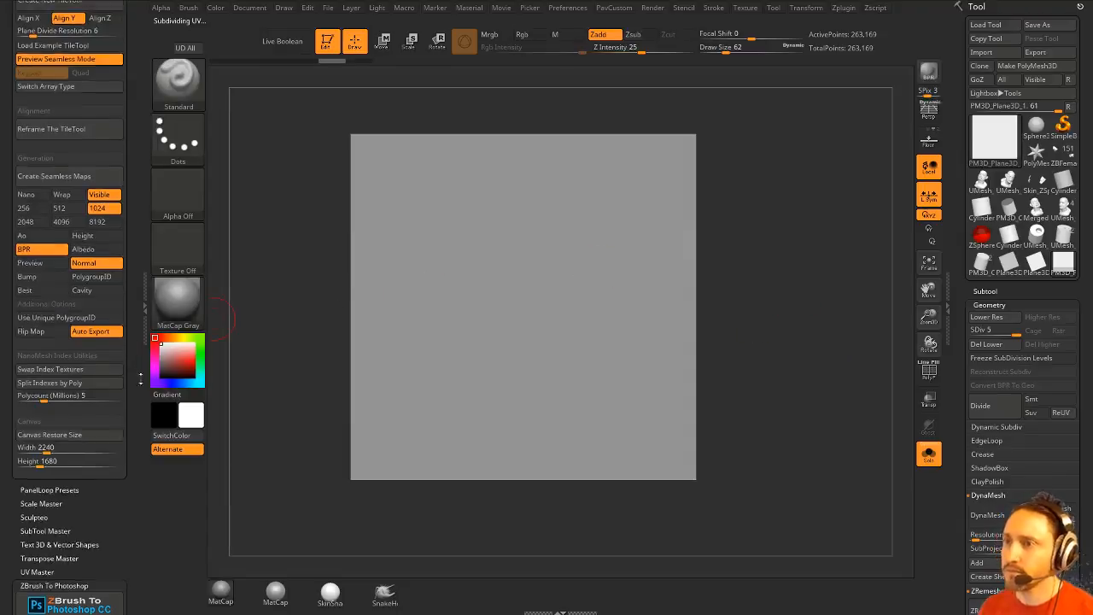
{"action": "left_click", "coordinate": [188, 8]}
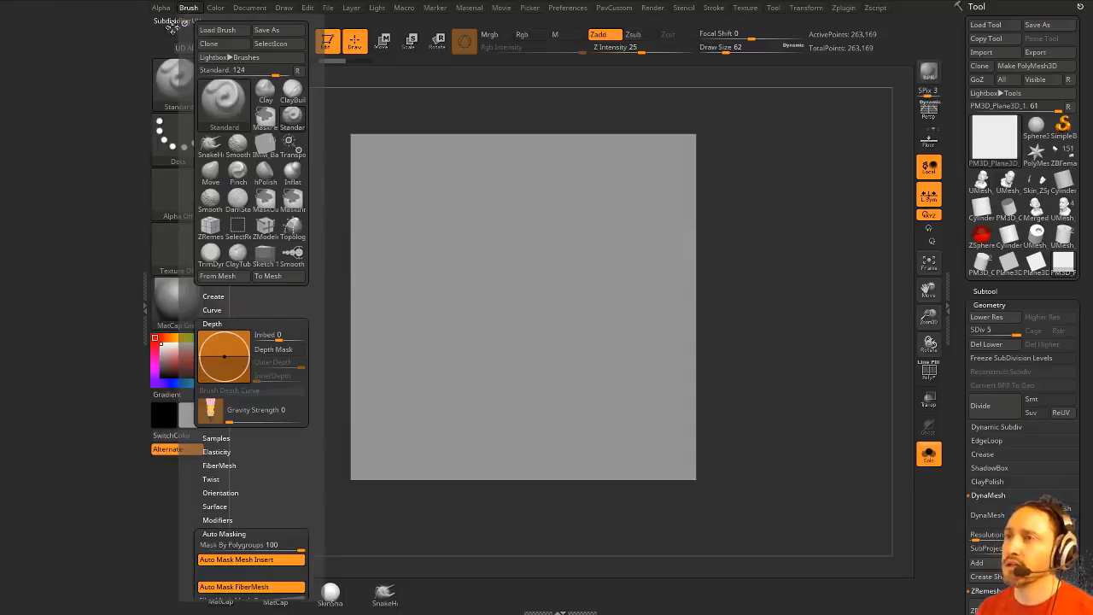
{"action": "left_click", "coordinate": [183, 19]}
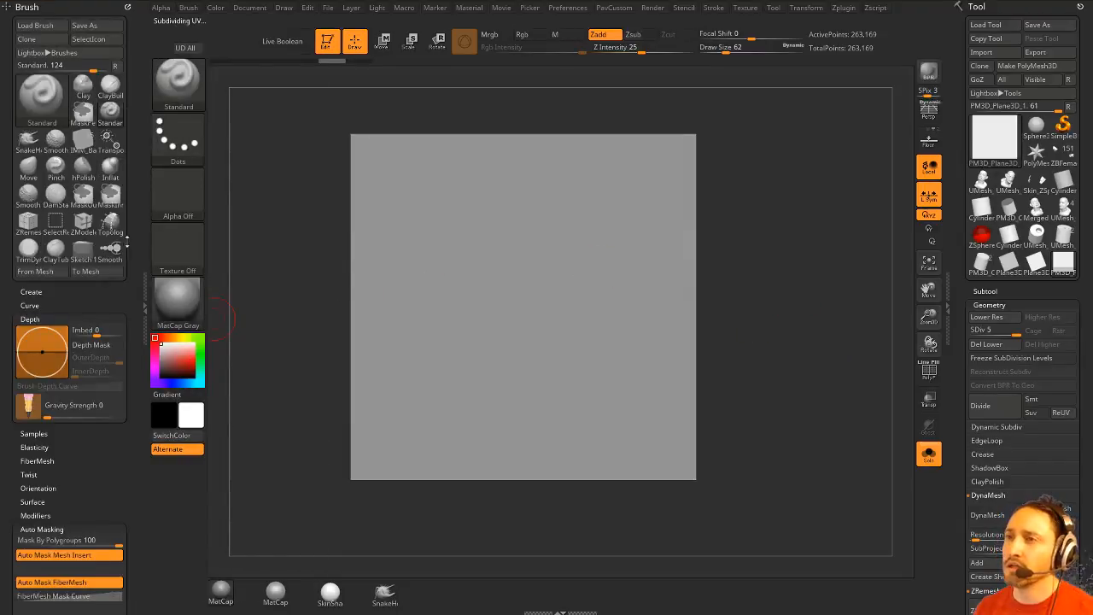
{"action": "left_click", "coordinate": [37, 318], "text": "shift"}
{"action": "left_click", "coordinate": [61, 429]}
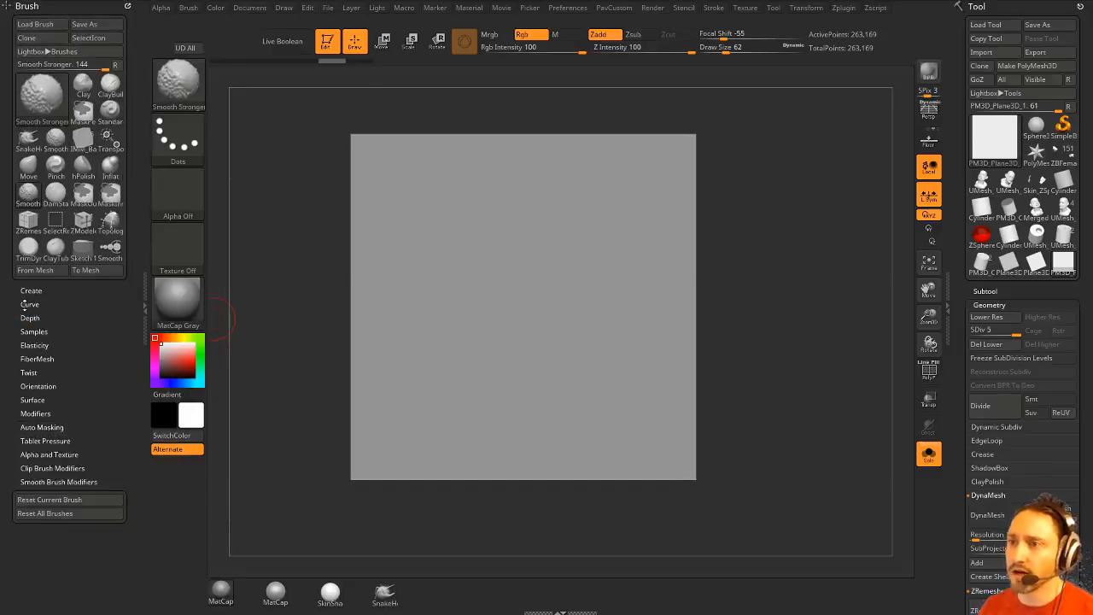
{"action": "left_click", "coordinate": [36, 290]}
{"action": "left_click", "coordinate": [34, 291]}
{"action": "left_click", "coordinate": [41, 305]}
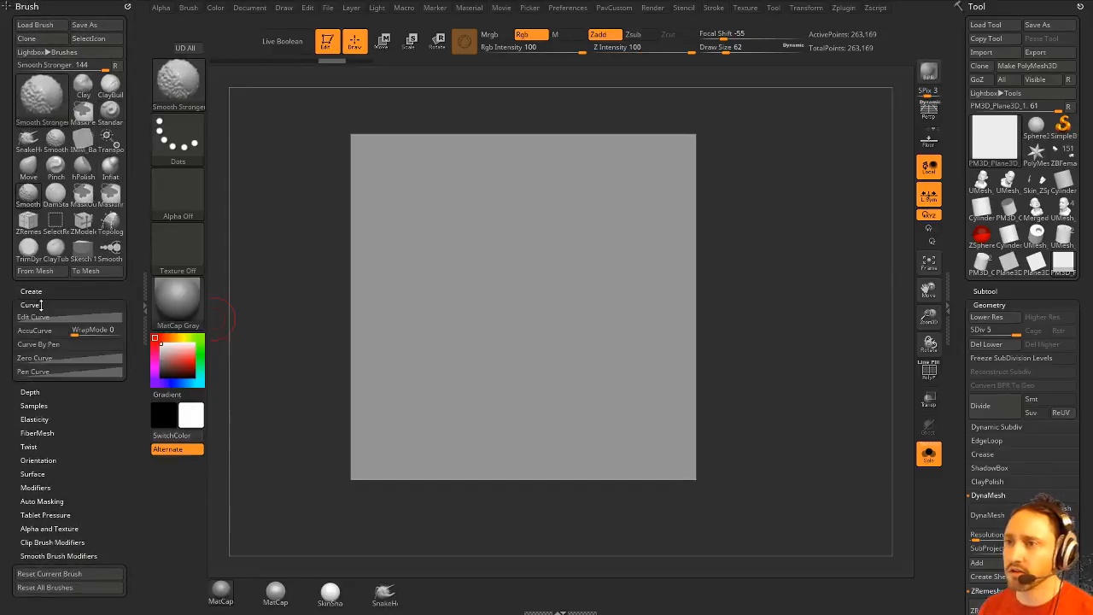
Step: Set the Standard brush's WrapMode to 1 and try a short stroke over the plane's side edge
{"action": "mouse_move", "coordinate": [515, 217]}
{"action": "left_mouse_down"}
{"action": "mouse_move", "coordinate": [591, 261]}
{"action": "mouse_move", "coordinate": [711, 247]}
{"action": "left_mouse_up"}
{"action": "key", "text": "ctrl+z"}
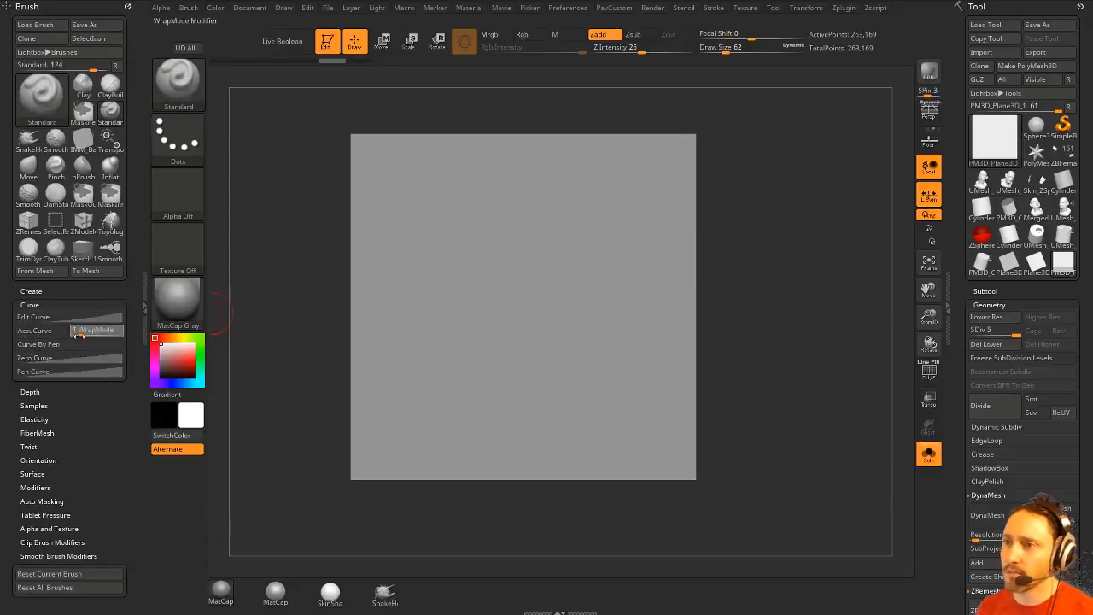
{"action": "key", "text": "ctrl"}
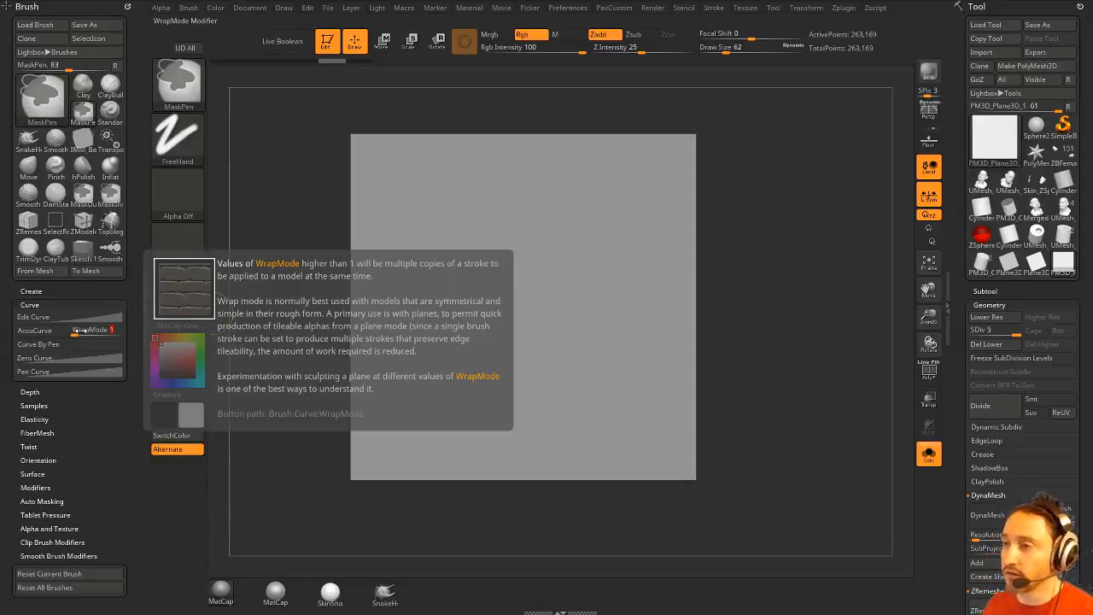
{"action": "mouse_move", "coordinate": [655, 220]}
{"action": "left_mouse_down"}
{"action": "mouse_move", "coordinate": [703, 227]}
{"action": "mouse_move", "coordinate": [682, 229]}
{"action": "left_mouse_up"}
{"action": "key", "text": "ctrl+z"}
{"action": "key", "text": "ctrl+z"}
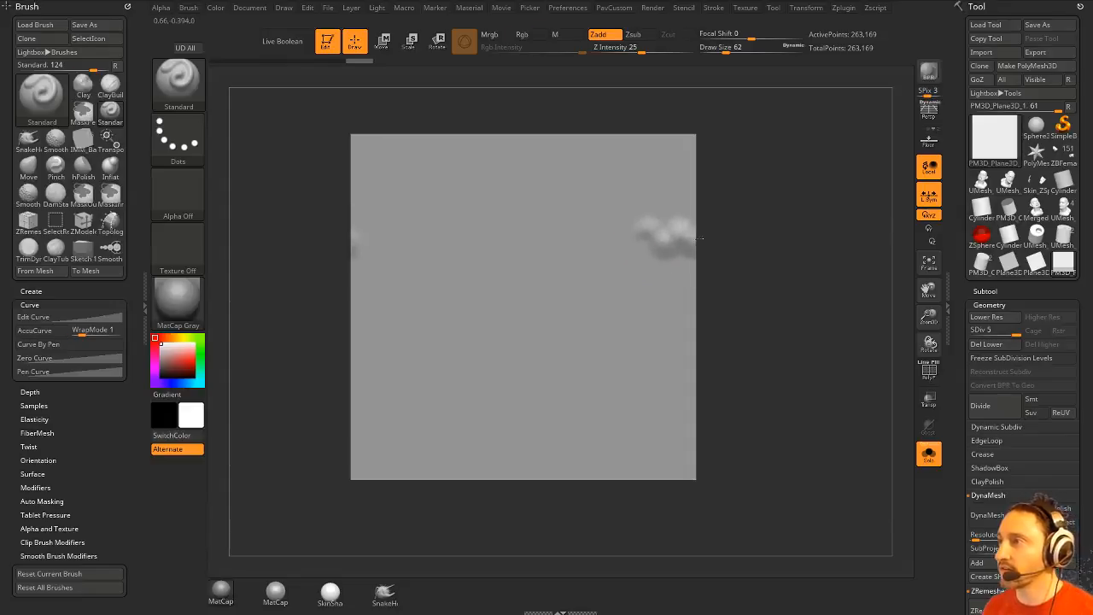
{"action": "key", "text": "ctrl+z"}
Step: Sculpt wavy Standard strokes across the plane and past its side, top and bottom edges, and set the Draw Size to 33
{"action": "left_click_drag", "start_coordinate": [586, 250], "coordinate": [712, 241]}
{"action": "left_click_drag", "start_coordinate": [419, 241], "coordinate": [593, 261]}
{"action": "left_click_drag", "start_coordinate": [508, 150], "coordinate": [597, 137]}
{"action": "key", "text": "ctrl+z"}
{"action": "mouse_move", "coordinate": [521, 340]}
{"action": "left_mouse_down"}
{"action": "mouse_move", "coordinate": [562, 213]}
{"action": "mouse_move", "coordinate": [567, 128]}
{"action": "mouse_move", "coordinate": [539, 65]}
{"action": "left_mouse_up"}
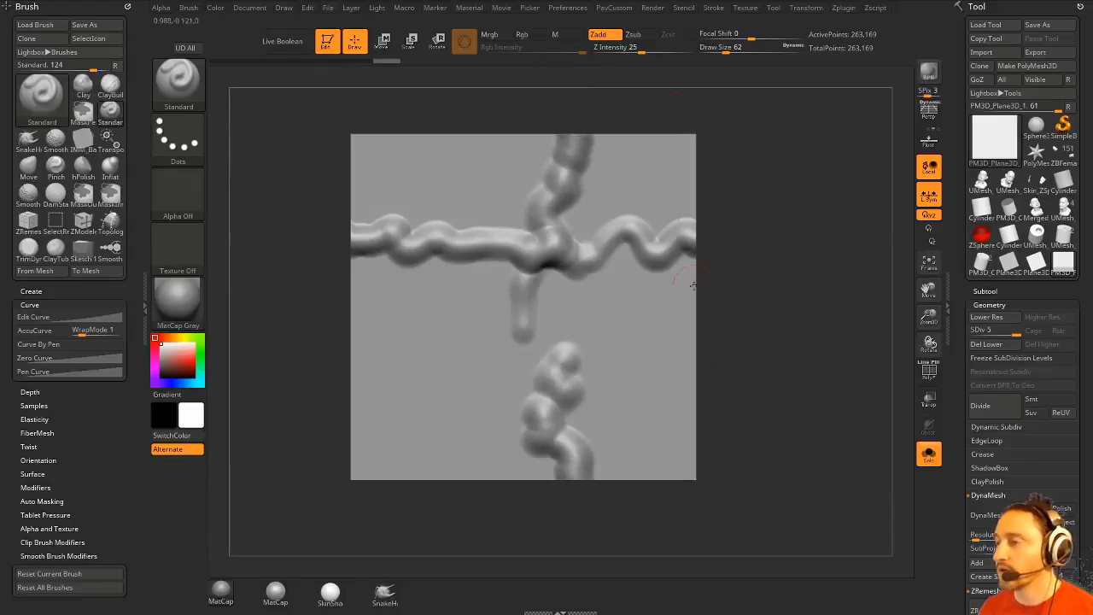
{"action": "left_click_drag", "start_coordinate": [625, 377], "coordinate": [809, 367]}
{"action": "left_click_drag", "start_coordinate": [681, 179], "coordinate": [820, 201]}
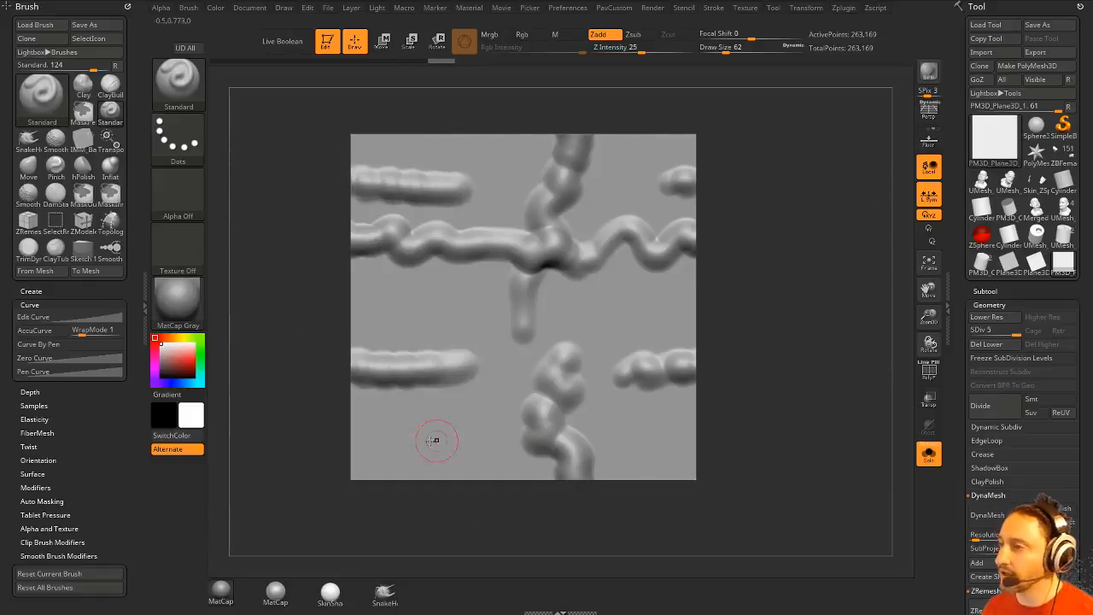
{"action": "mouse_move", "coordinate": [434, 438]}
{"action": "left_mouse_down"}
{"action": "mouse_move", "coordinate": [388, 474]}
{"action": "mouse_move", "coordinate": [370, 522]}
{"action": "left_mouse_up"}
{"action": "left_click_drag", "start_coordinate": [556, 506], "coordinate": [805, 525]}
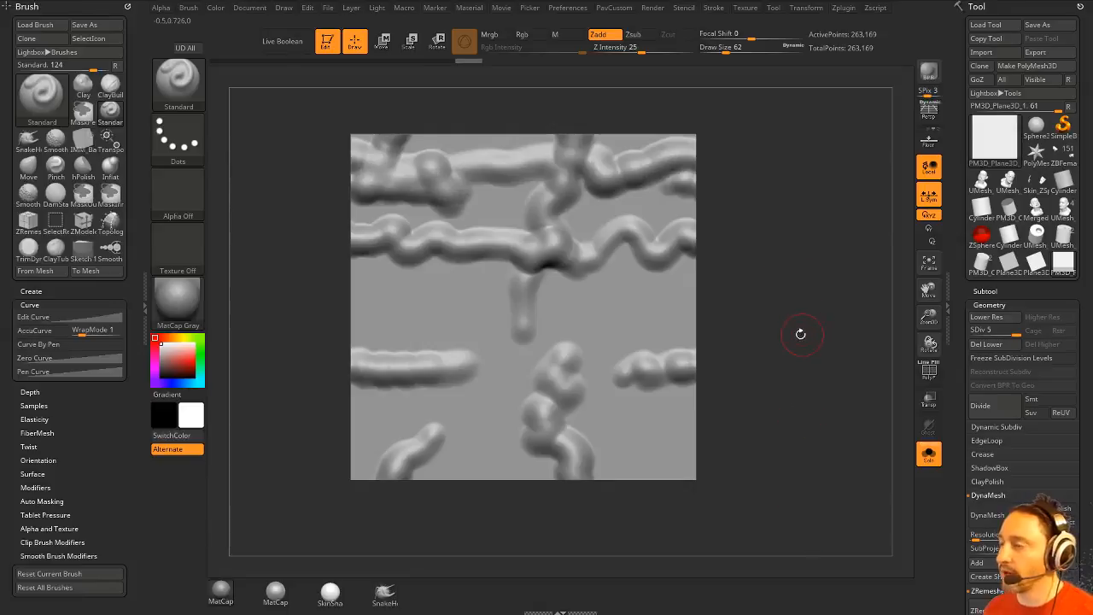
{"action": "key", "text": "s"}
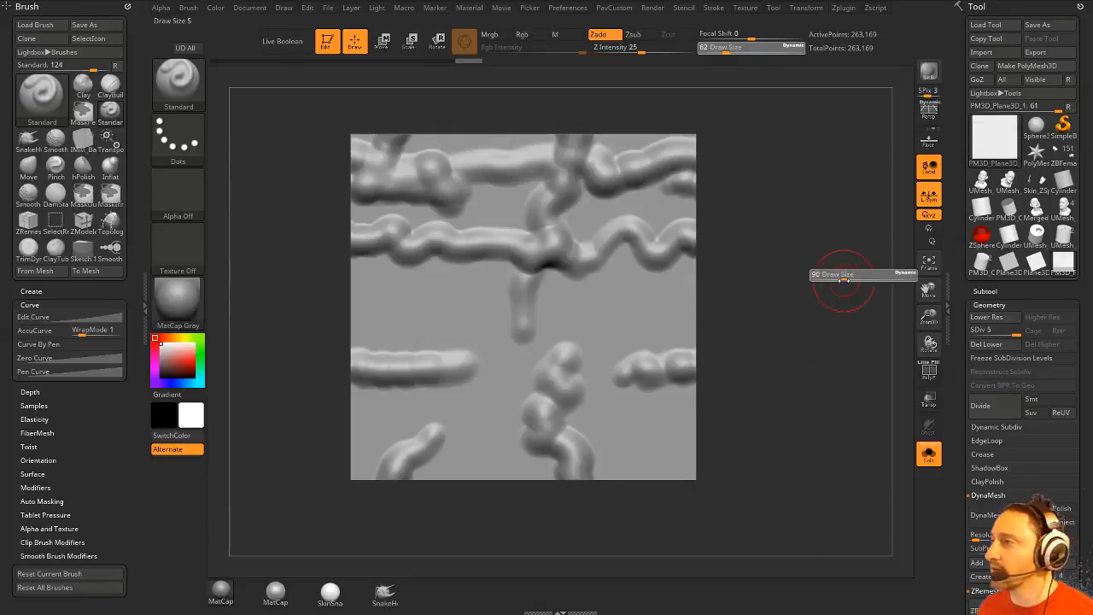
{"action": "left_click_drag", "start_coordinate": [842, 275], "coordinate": [829, 287]}
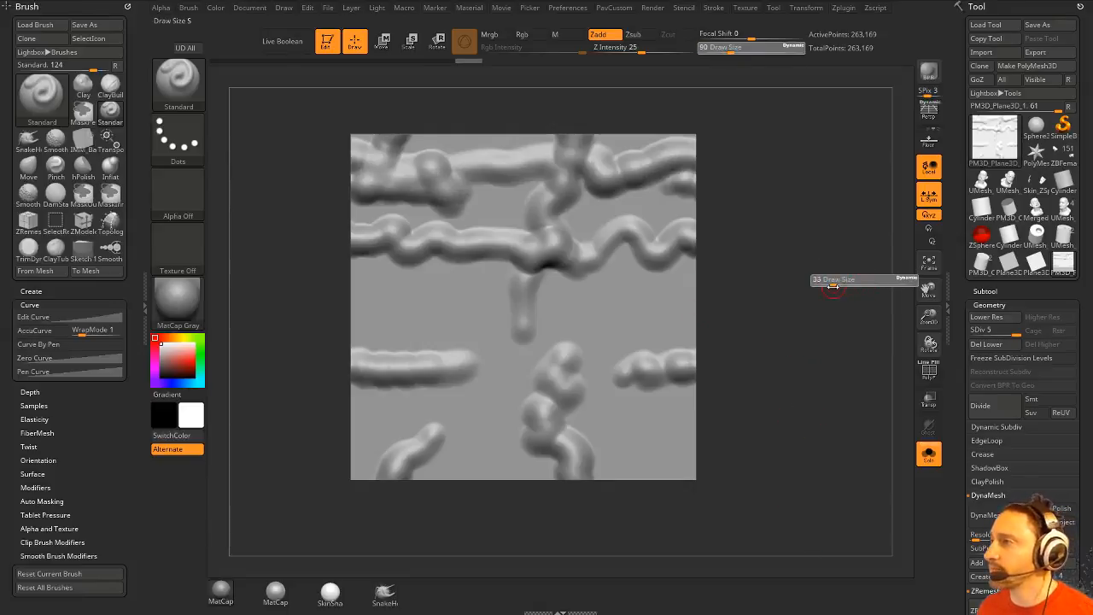
{"action": "left_click", "coordinate": [249, 7]}
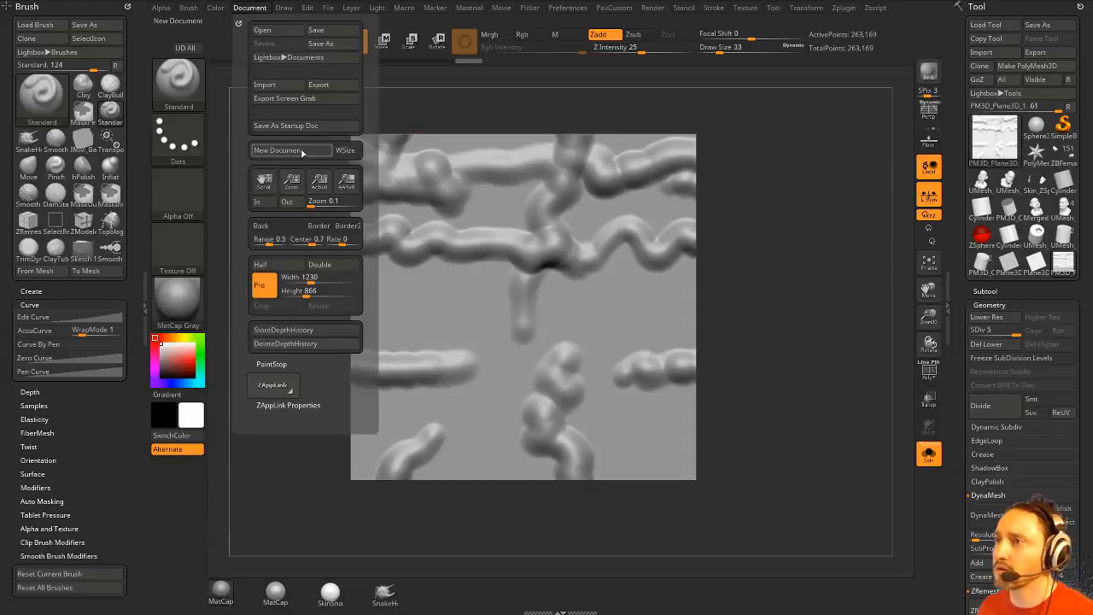
{"action": "left_click", "coordinate": [301, 277]}
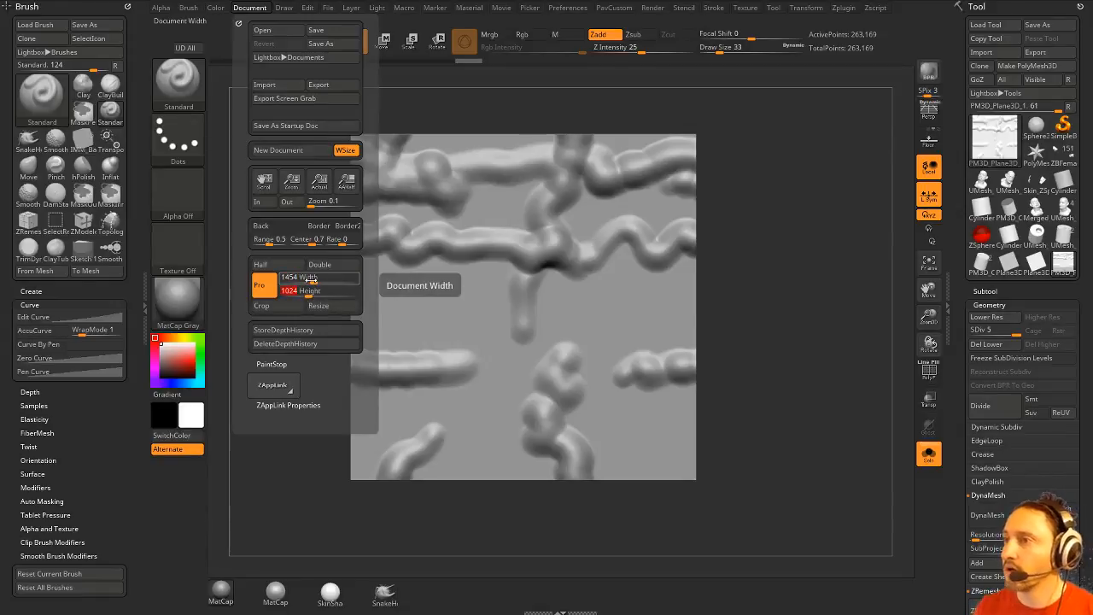
{"action": "left_click", "coordinate": [299, 277]}
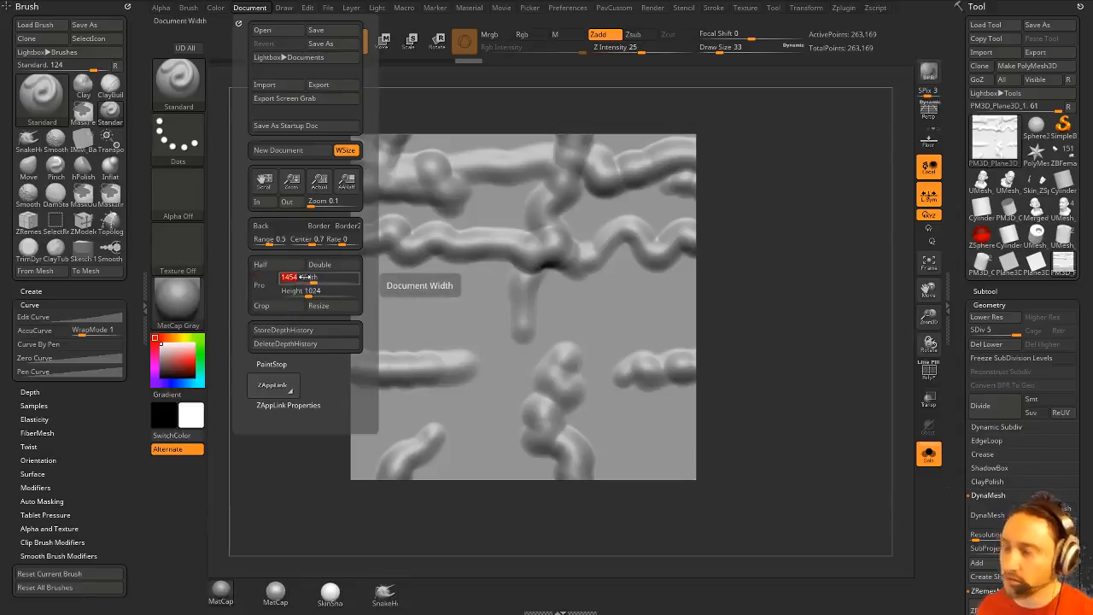
{"action": "type", "text": "1024"}
{"action": "key", "text": "Return"}
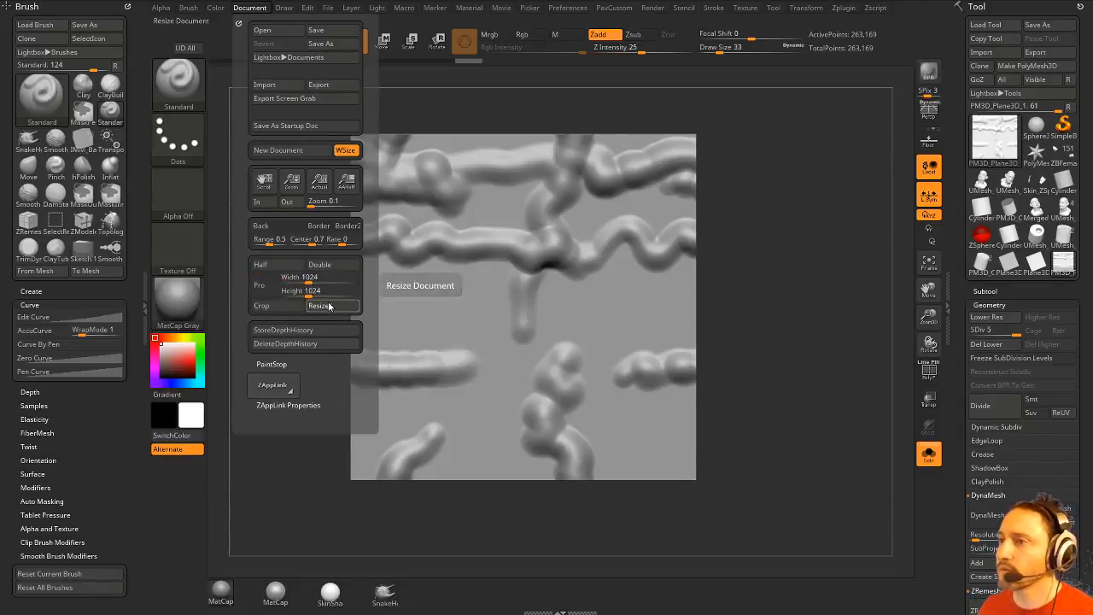
{"action": "left_click", "coordinate": [329, 306]}
{"action": "left_click", "coordinate": [627, 341]}
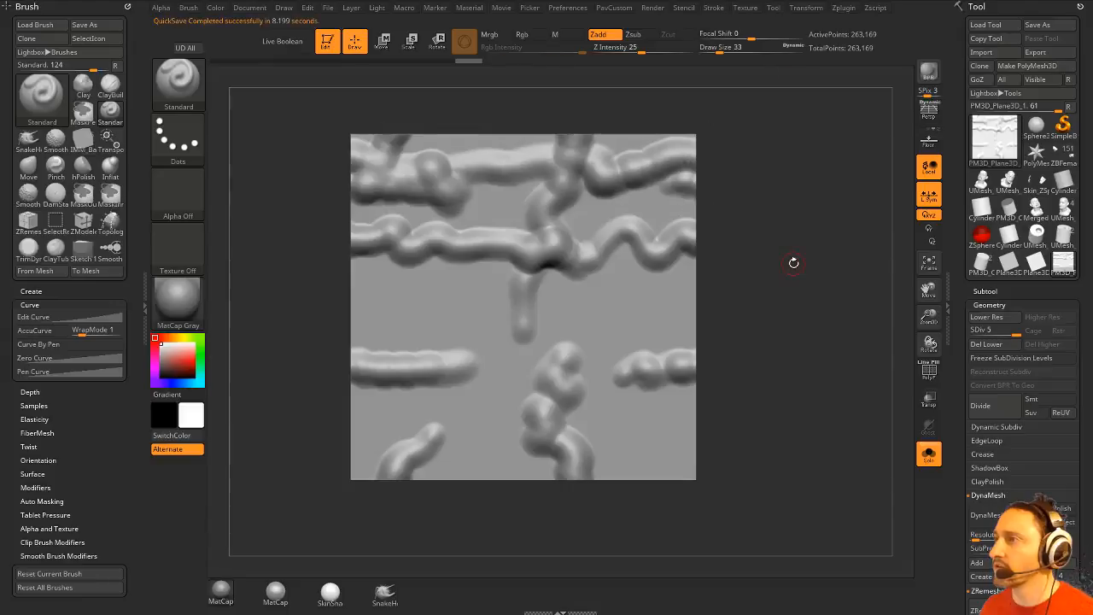
Step: Leave Edit mode and clear the sculpted plane from the canvas
{"action": "key", "text": "t"}
{"action": "key", "text": "ctrl+n"}
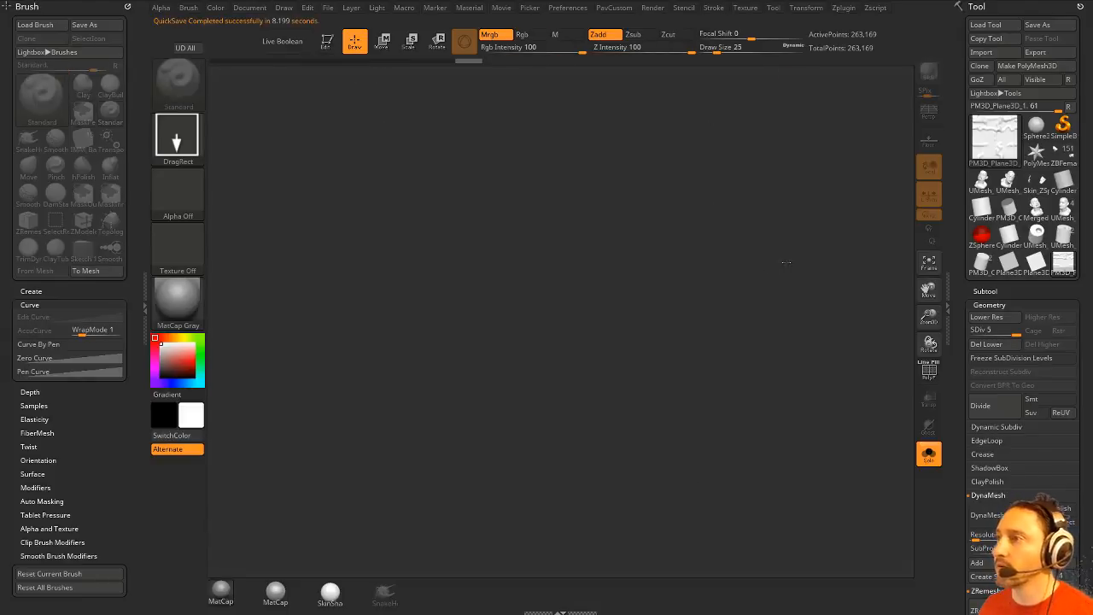
Step: Change the document's background colour to red
{"action": "left_click", "coordinate": [250, 9]}
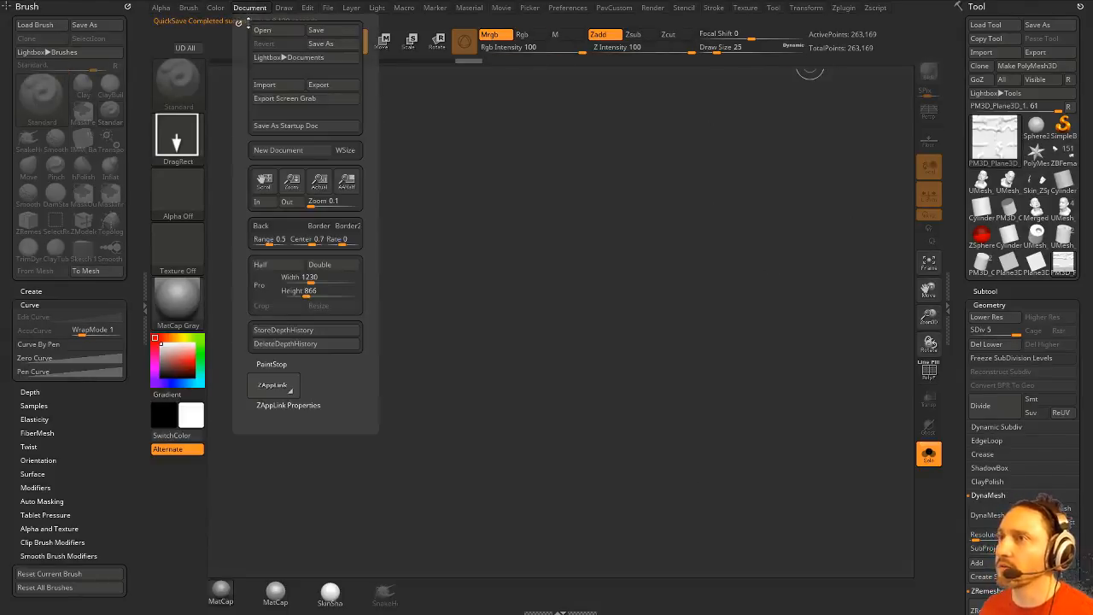
{"action": "mouse_move", "coordinate": [240, 23]}
{"action": "left_mouse_down"}
{"action": "mouse_move", "coordinate": [51, 103]}
{"action": "mouse_move", "coordinate": [39, 134]}
{"action": "left_mouse_up"}
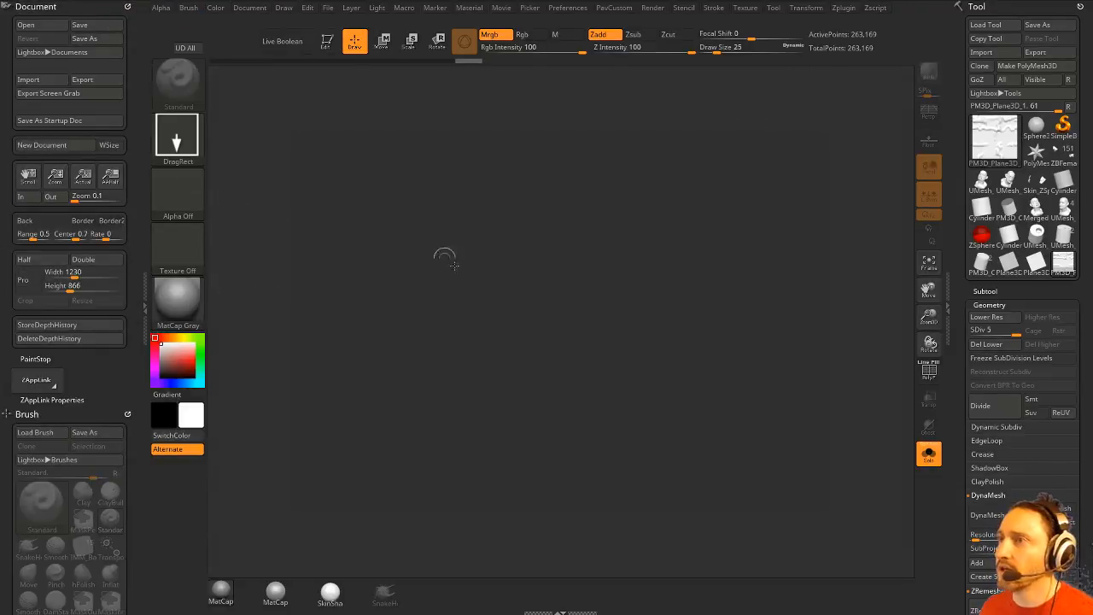
{"action": "left_click", "coordinate": [248, 9]}
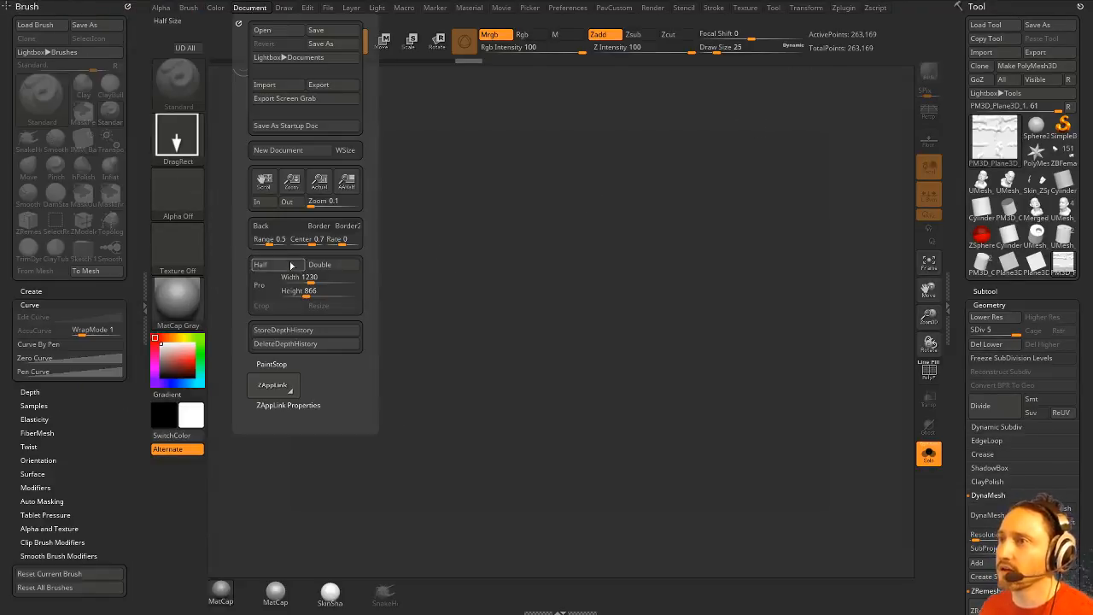
{"action": "left_click_drag", "start_coordinate": [263, 226], "coordinate": [178, 363]}
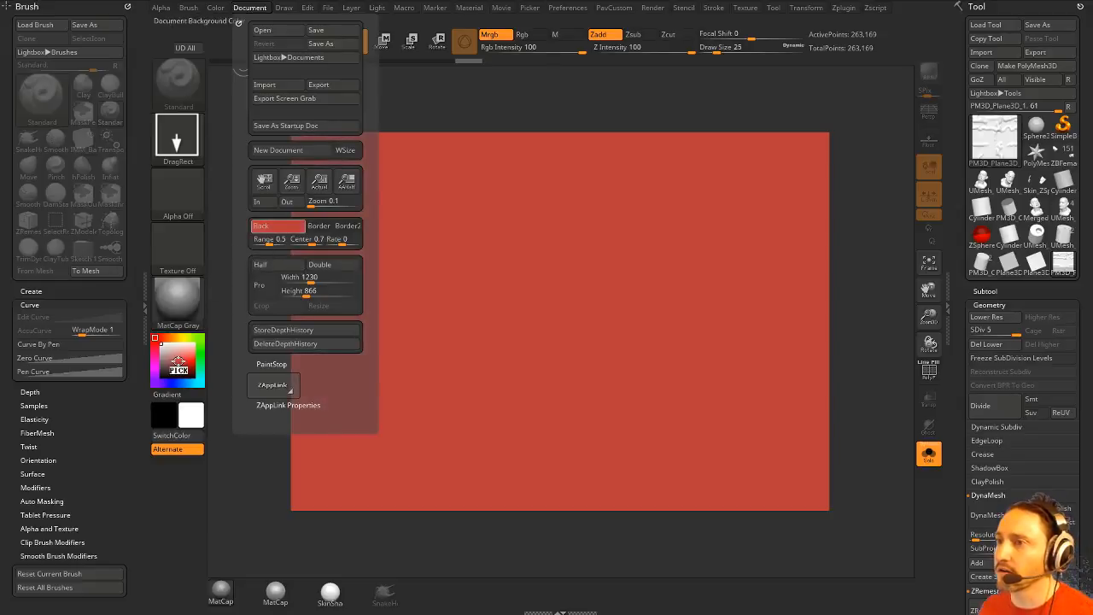
Step: Resize the document to a width of 1024 and a height of 1024
{"action": "left_click", "coordinate": [250, 7]}
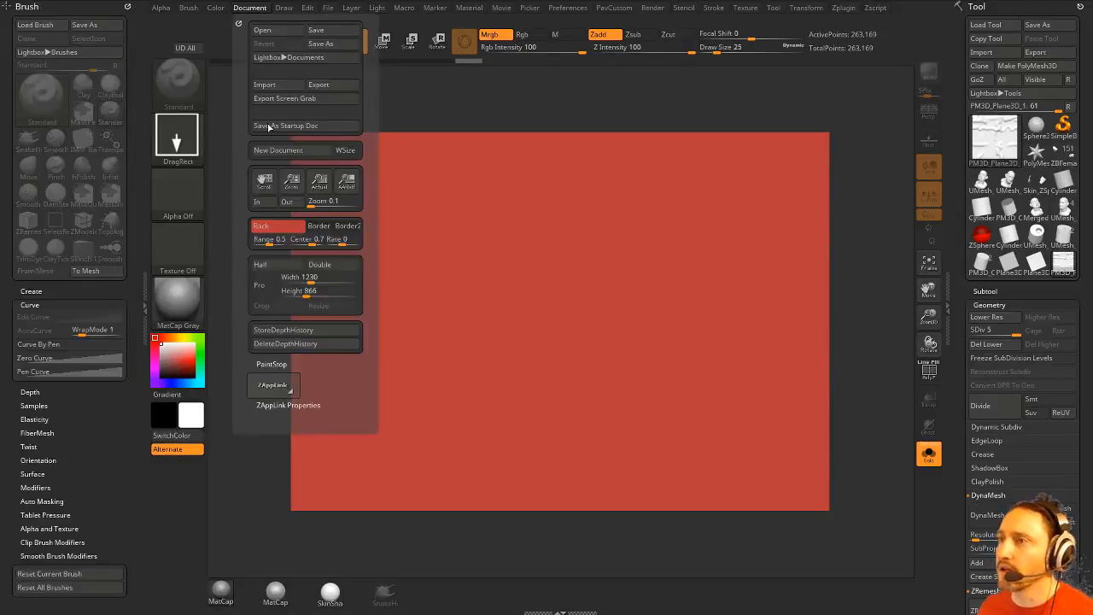
{"action": "left_click", "coordinate": [299, 277]}
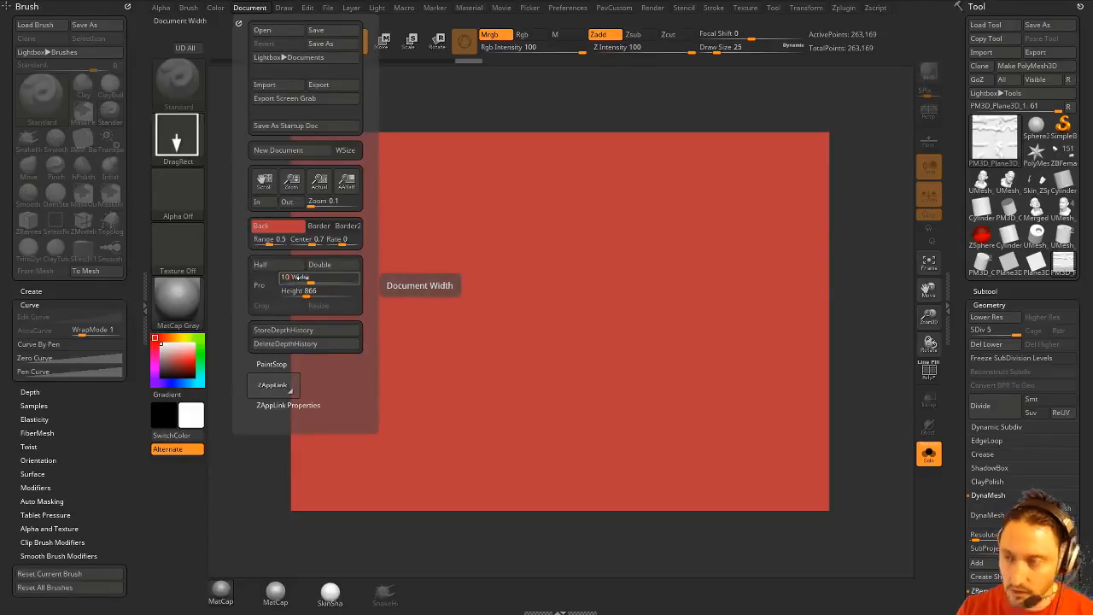
{"action": "type", "text": "1024"}
{"action": "key", "text": "Tab"}
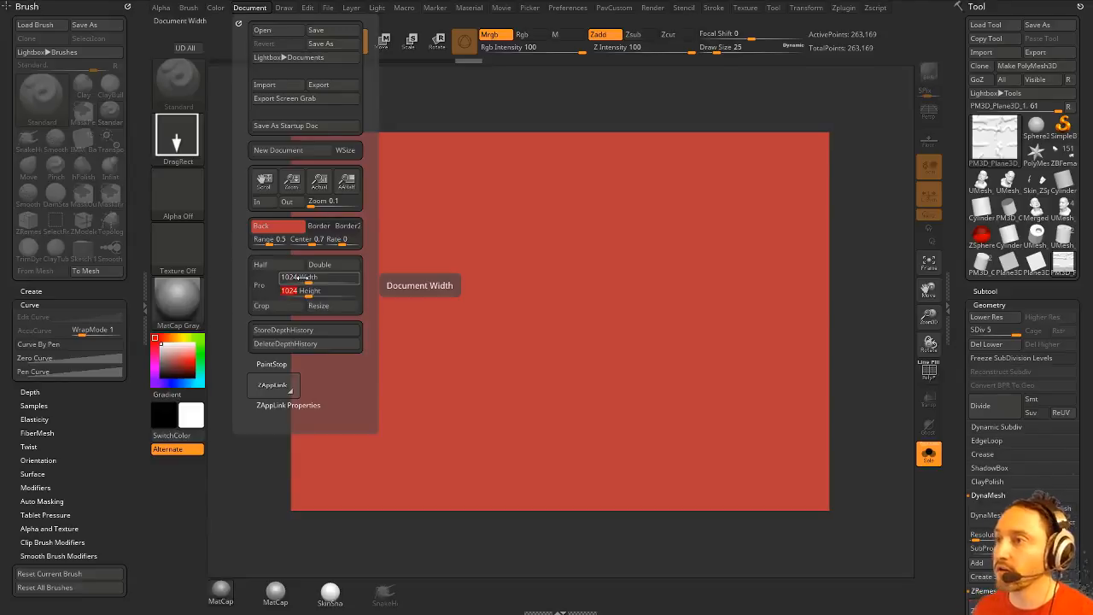
{"action": "left_click", "coordinate": [326, 307]}
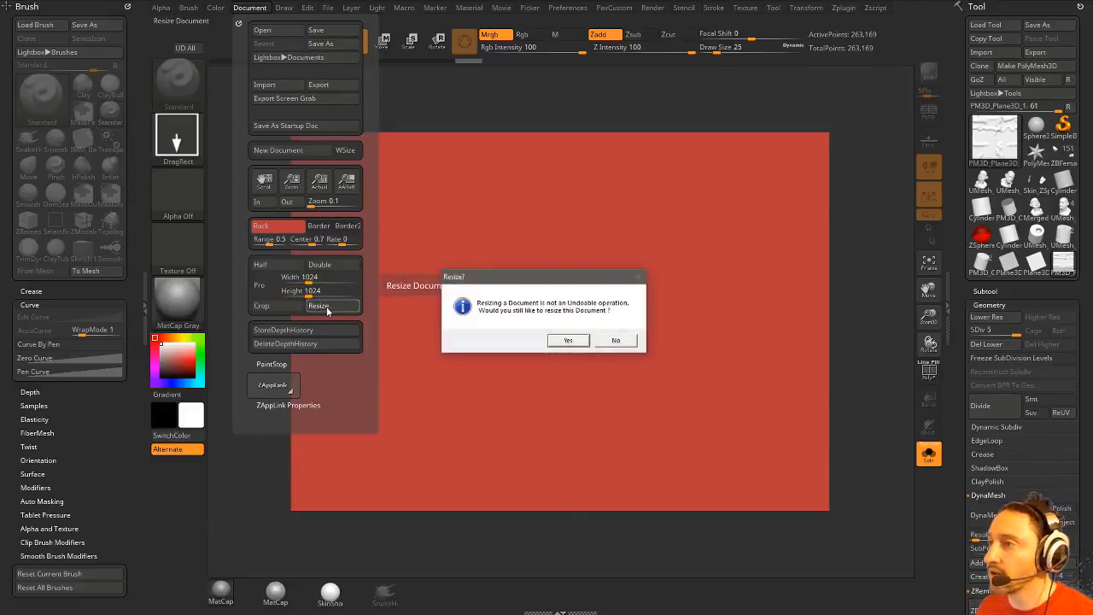
{"action": "left_click", "coordinate": [569, 341]}
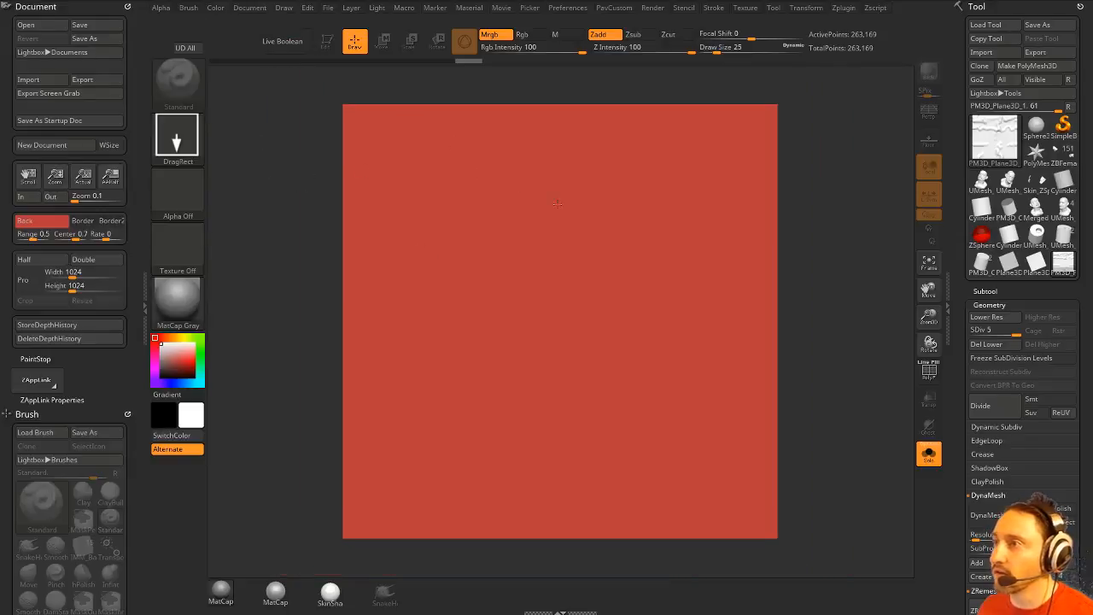
Step: Replace the document's background colour with a dark grey sampled from the interface
{"action": "left_click", "coordinate": [47, 223]}
{"action": "left_click_drag", "start_coordinate": [45, 227], "coordinate": [285, 229]}
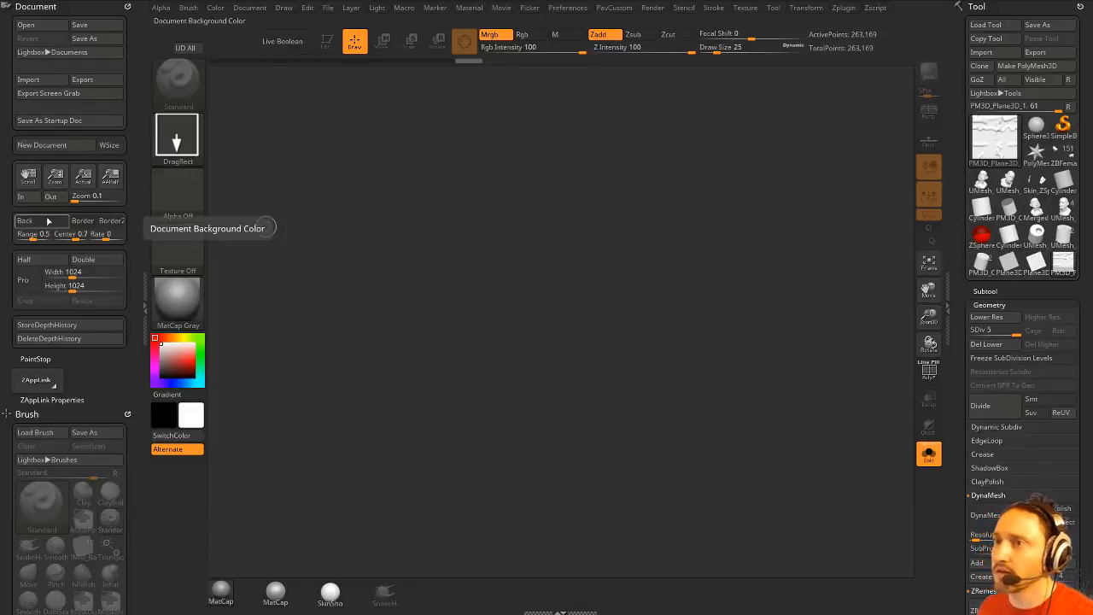
{"action": "mouse_move", "coordinate": [42, 224]}
{"action": "left_mouse_down"}
{"action": "mouse_move", "coordinate": [130, 197]}
{"action": "mouse_move", "coordinate": [960, 336]}
{"action": "left_mouse_up"}
Step: Place the sculpted plane on the canvas in Edit mode, facing front and framed to fill the square document
{"action": "left_click", "coordinate": [1062, 266]}
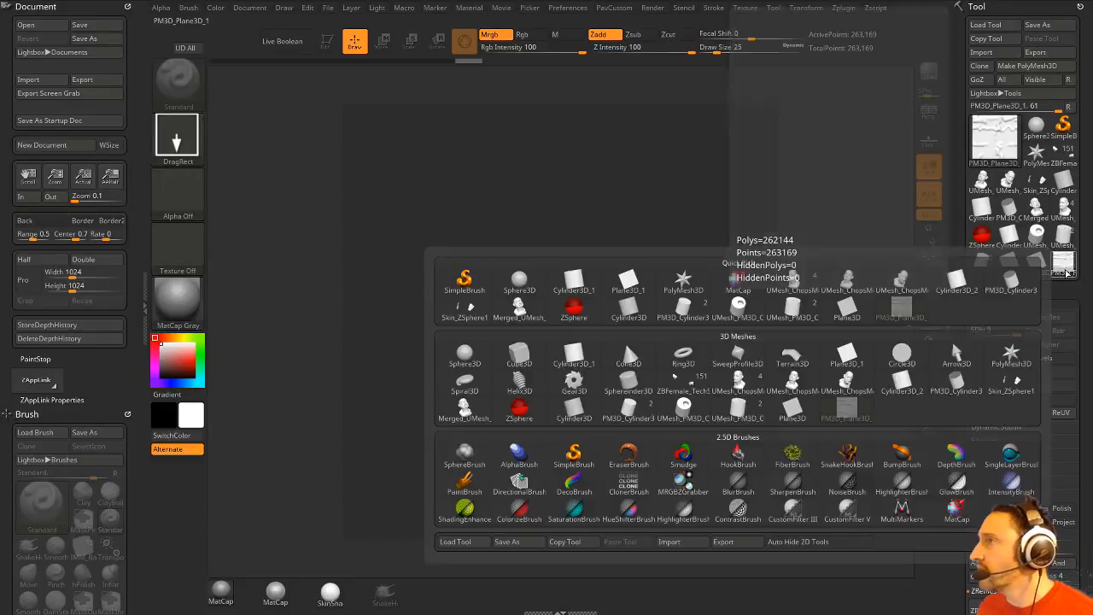
{"action": "left_click_drag", "start_coordinate": [557, 289], "coordinate": [565, 376]}
{"action": "left_click", "coordinate": [327, 41]}
{"action": "left_click_drag", "start_coordinate": [433, 130], "coordinate": [821, 286], "text": "shift"}
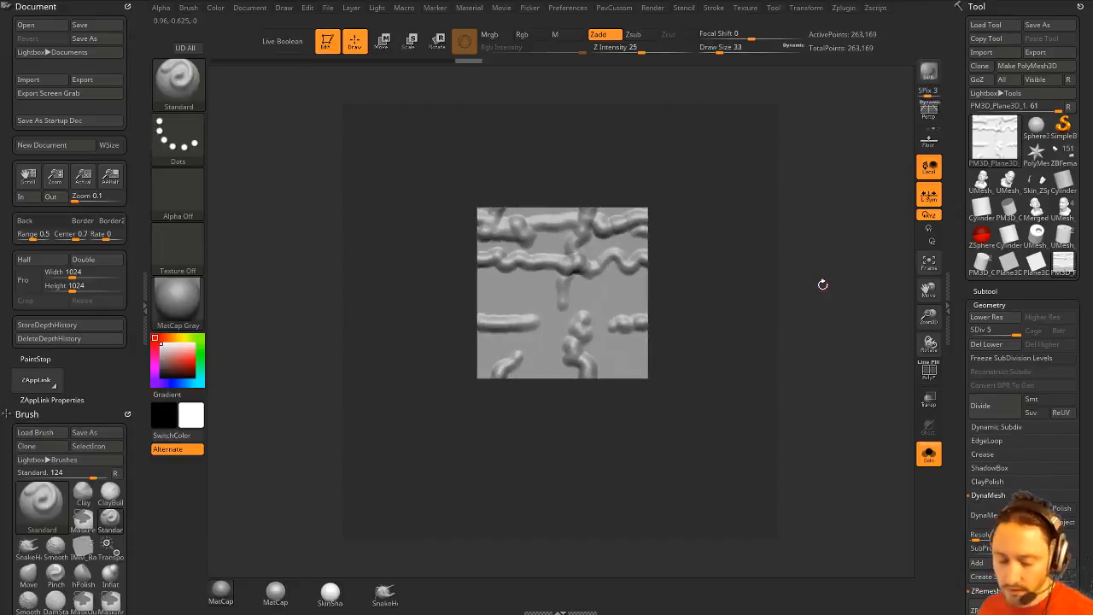
{"action": "key", "text": "f"}
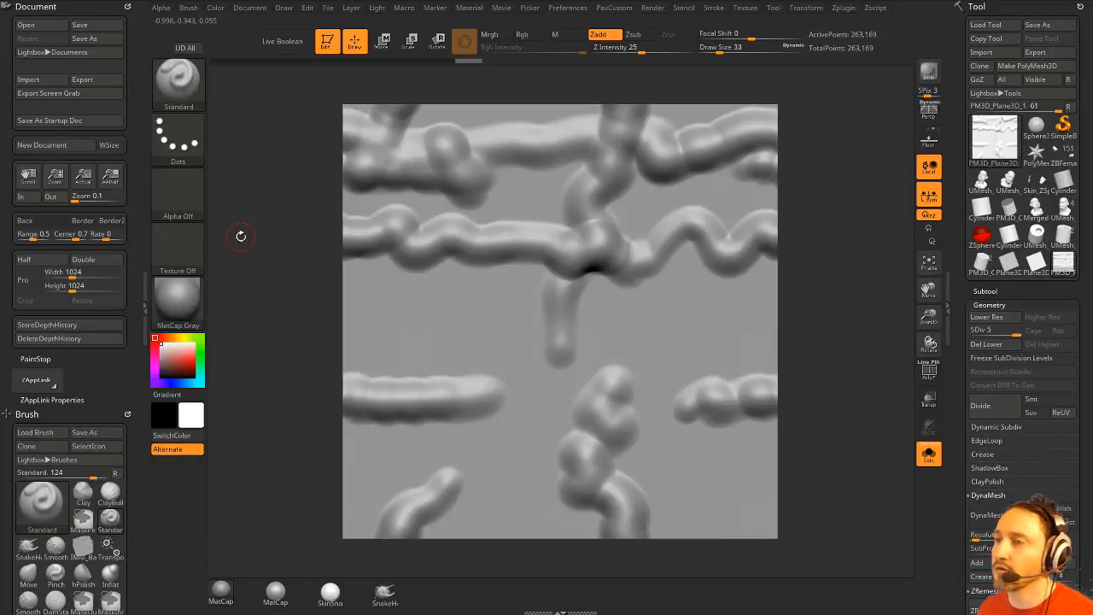
Step: Grab the document's depth as a new alpha with GrabDoc
{"action": "left_click", "coordinate": [178, 193]}
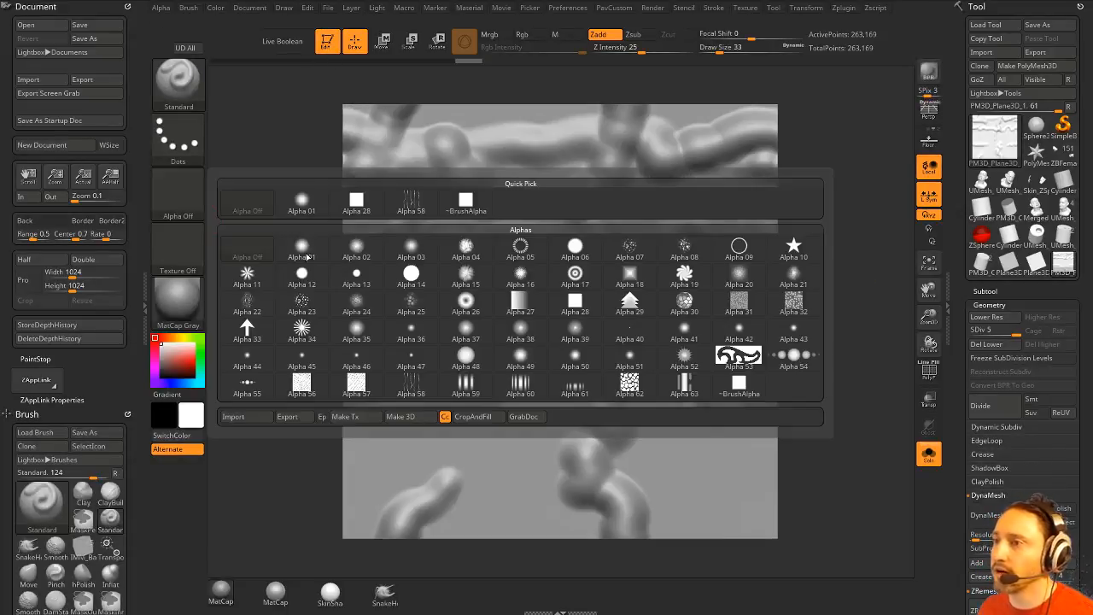
{"action": "left_click", "coordinate": [522, 418]}
{"action": "mouse_move", "coordinate": [163, 184]}
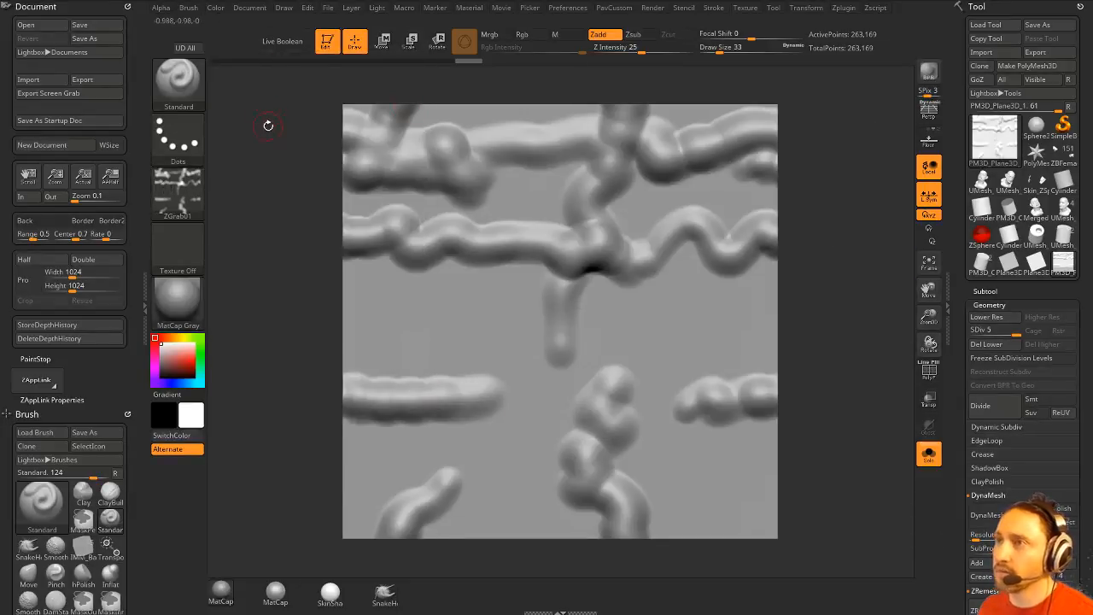
Step: Leave Edit mode and shift the wrapped canvas image diagonally several times to inspect the pattern's seams
{"action": "key", "text": "t"}
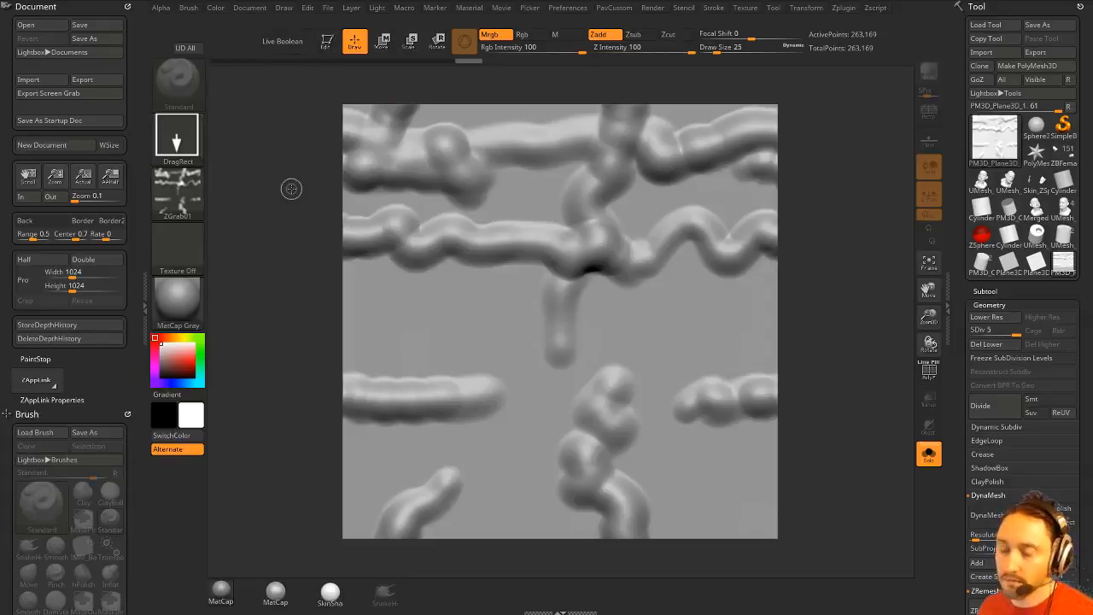
{"action": "left_click_drag", "start_coordinate": [291, 189], "coordinate": [457, 341]}
{"action": "left_click_drag", "start_coordinate": [414, 195], "coordinate": [633, 424]}
{"action": "left_click_drag", "start_coordinate": [436, 179], "coordinate": [721, 461]}
{"action": "left_click_drag", "start_coordinate": [413, 195], "coordinate": [682, 472]}
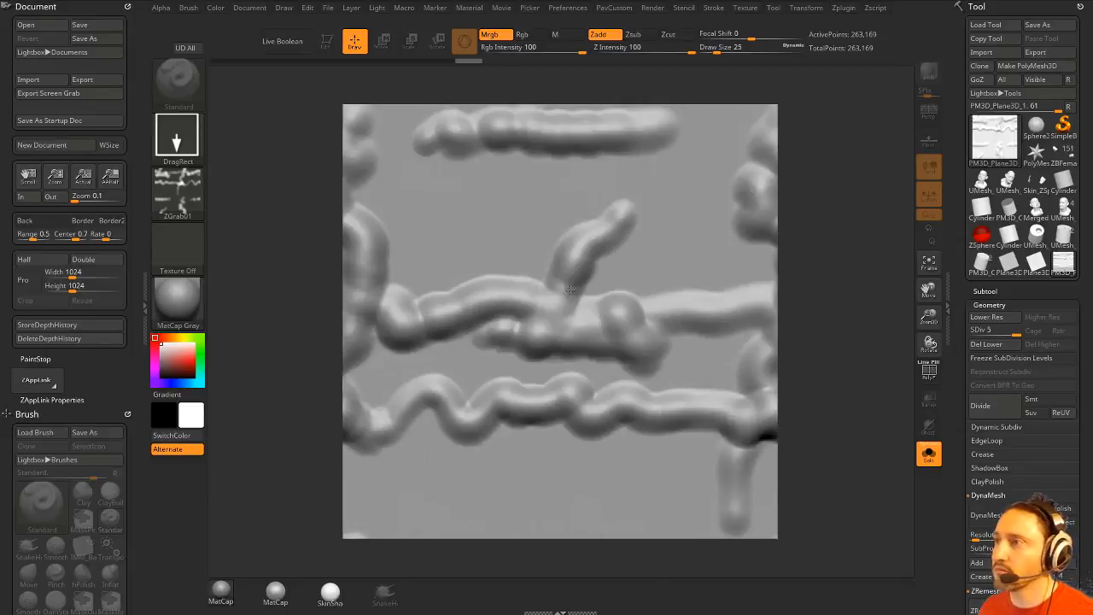
{"action": "left_click_drag", "start_coordinate": [443, 159], "coordinate": [714, 432]}
{"action": "left_click_drag", "start_coordinate": [419, 182], "coordinate": [725, 432]}
{"action": "left_click_drag", "start_coordinate": [477, 195], "coordinate": [782, 471]}
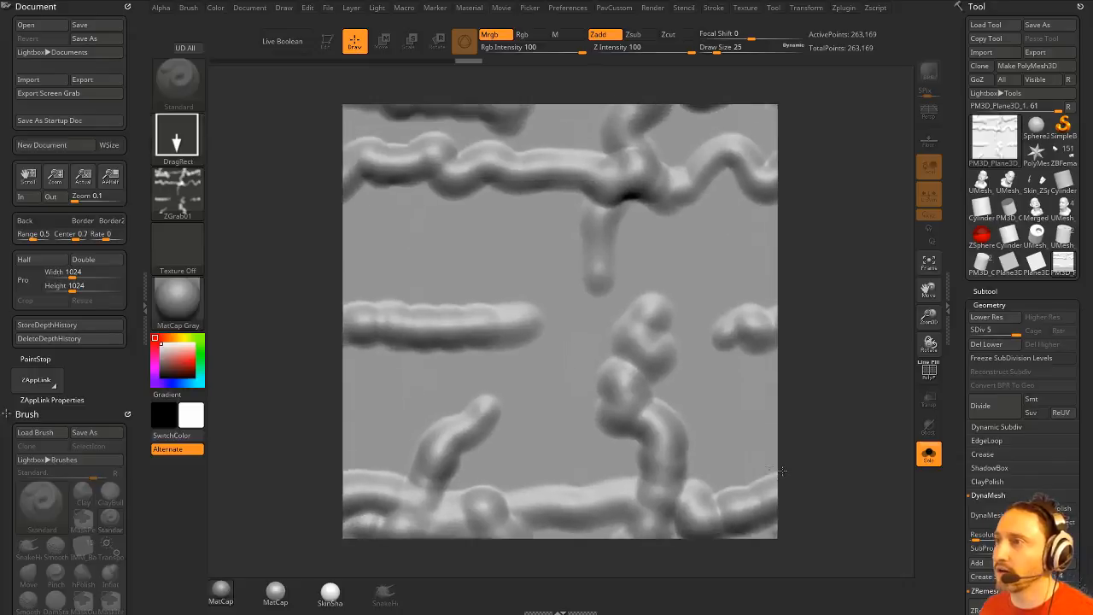
Step: Grab the shifted document as another alpha and clear the canvas
{"action": "left_click", "coordinate": [177, 190]}
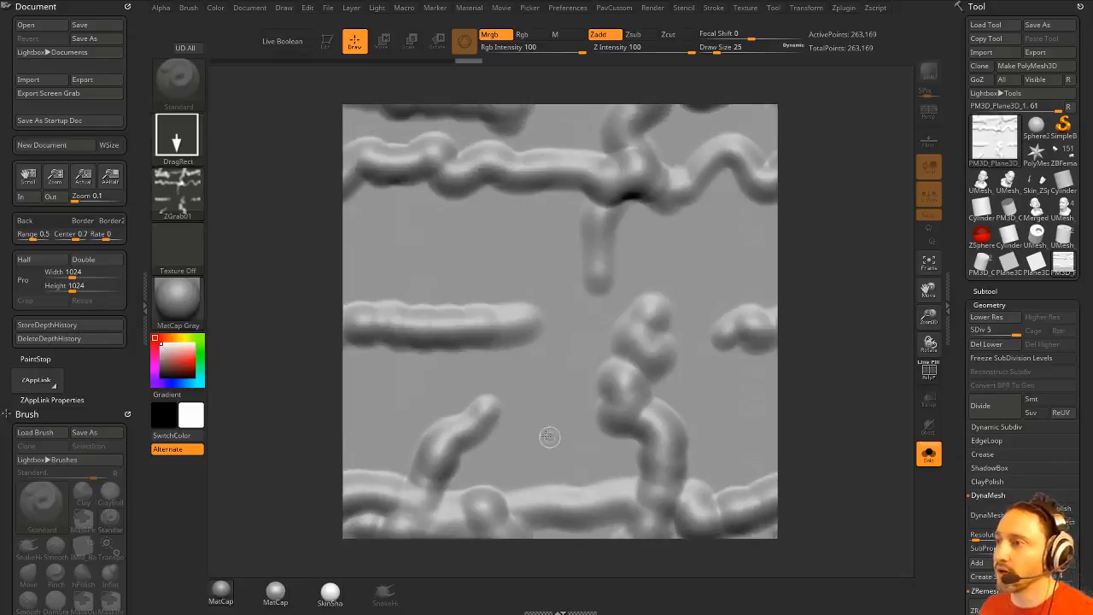
{"action": "left_click", "coordinate": [177, 190]}
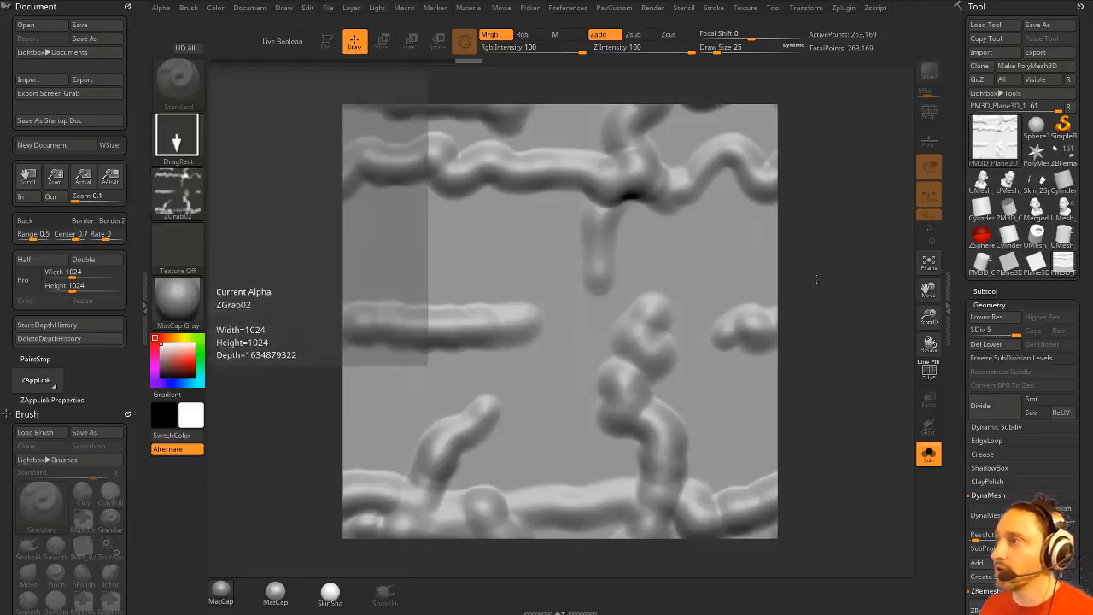
{"action": "key", "text": "ctrl+n"}
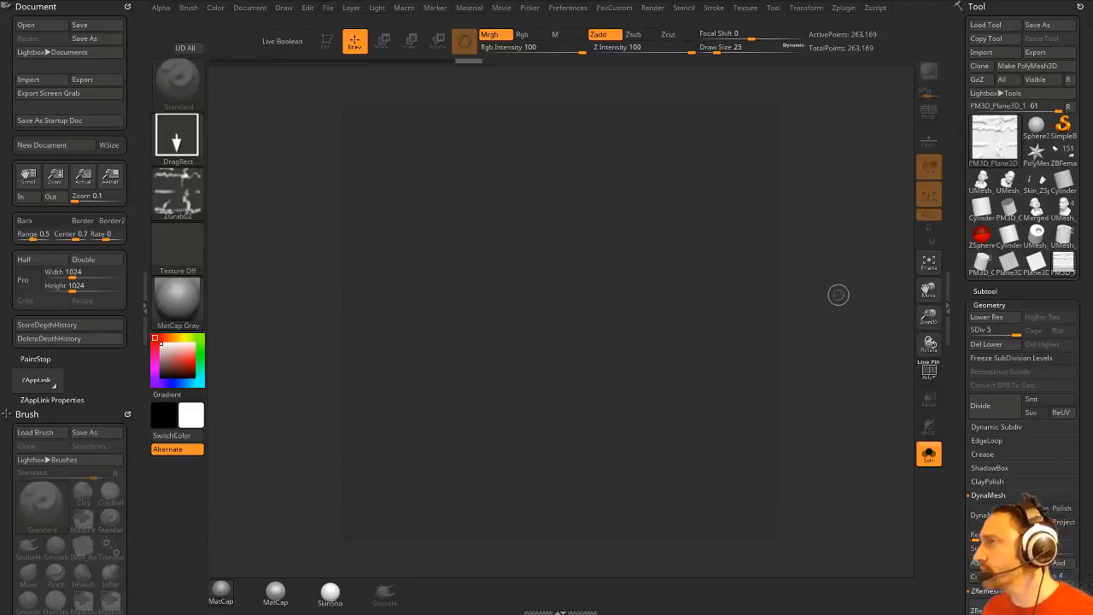
Step: Create a new document at window size without saving the changes to the current one
{"action": "left_click", "coordinate": [246, 9]}
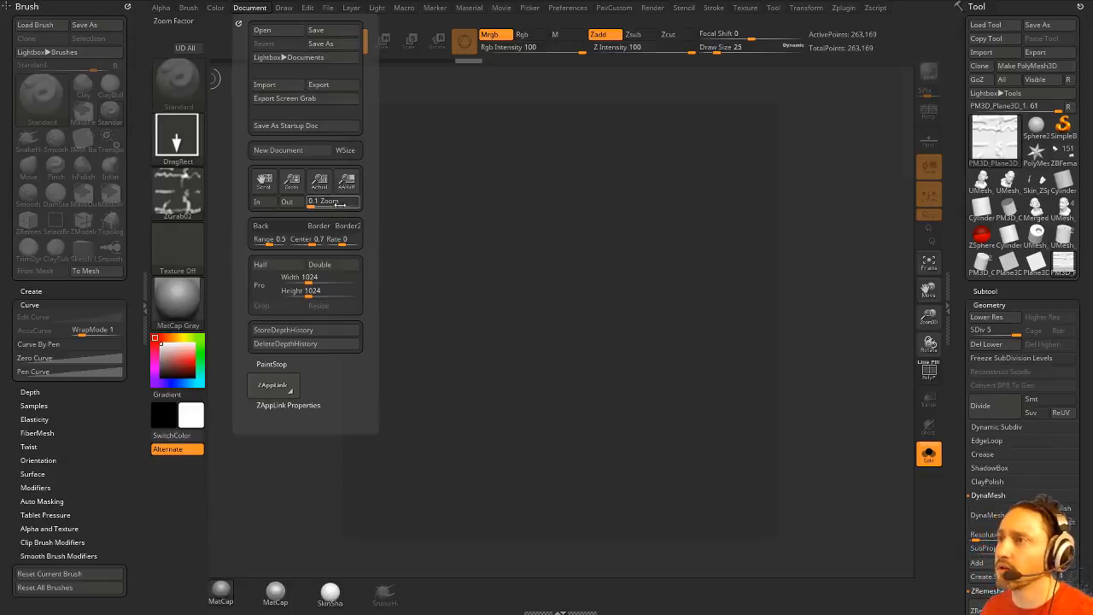
{"action": "left_click", "coordinate": [300, 152]}
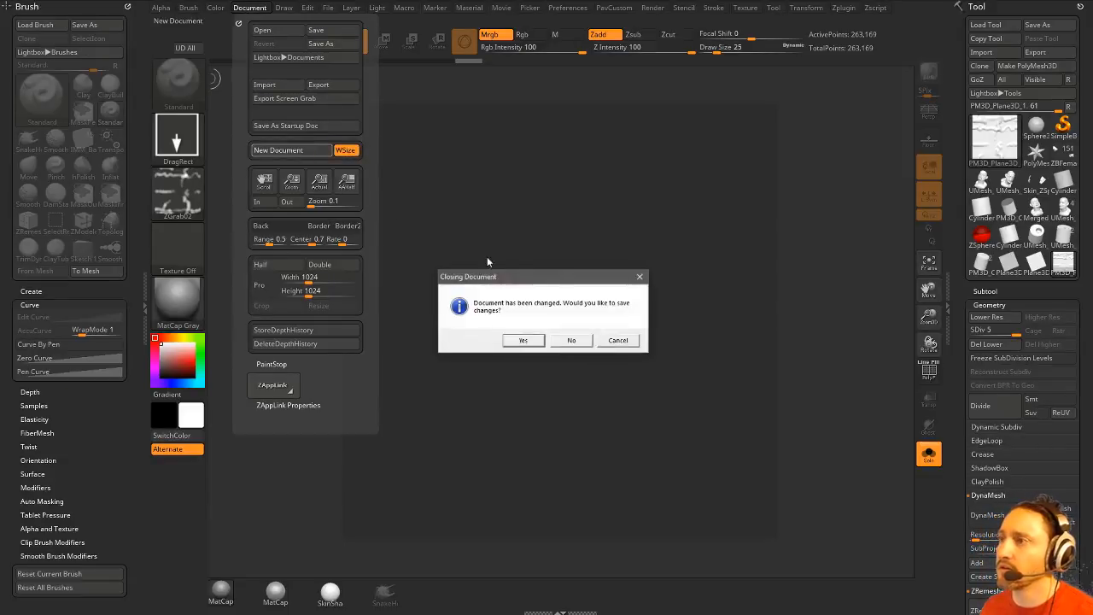
{"action": "left_click", "coordinate": [572, 341]}
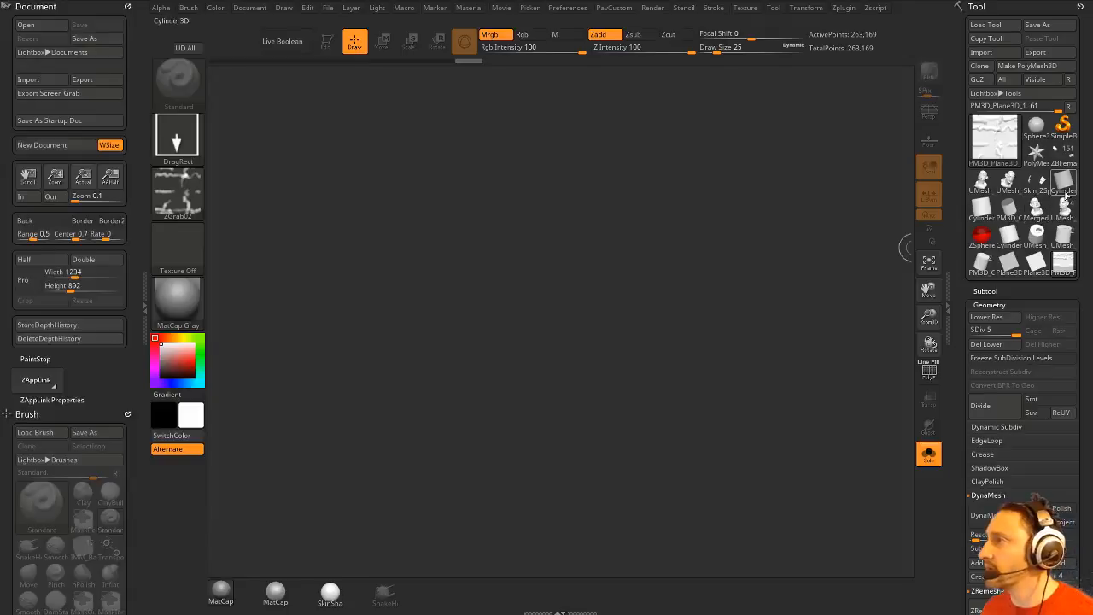
Step: Place a Plane3D_1 primitive on the canvas, enter Edit mode and convert it to a PolyMesh3D
{"action": "mouse_move", "coordinate": [1065, 194]}
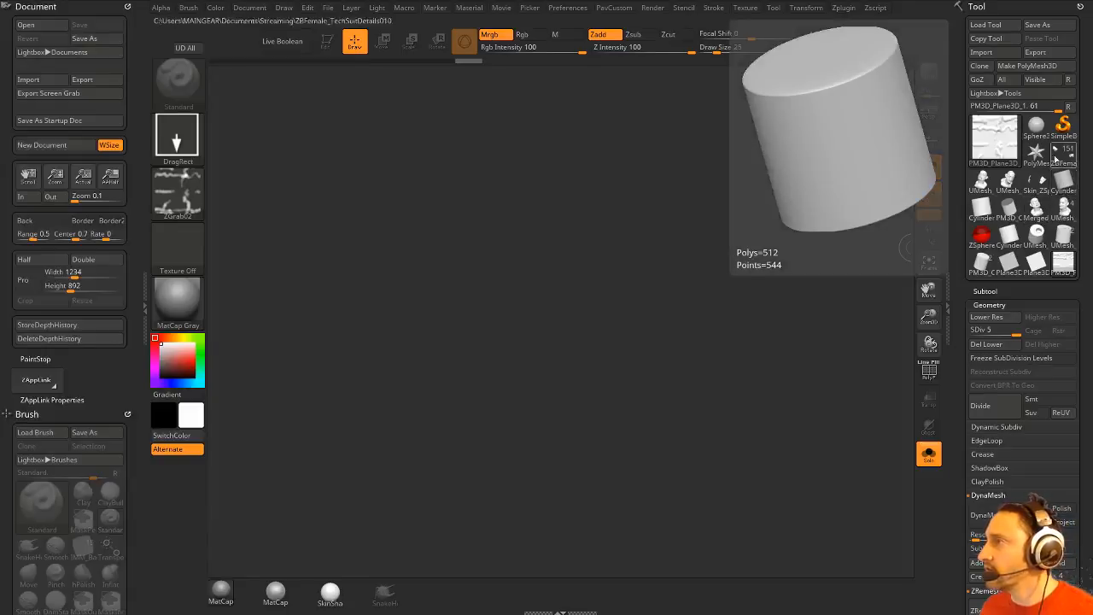
{"action": "mouse_move", "coordinate": [1043, 128]}
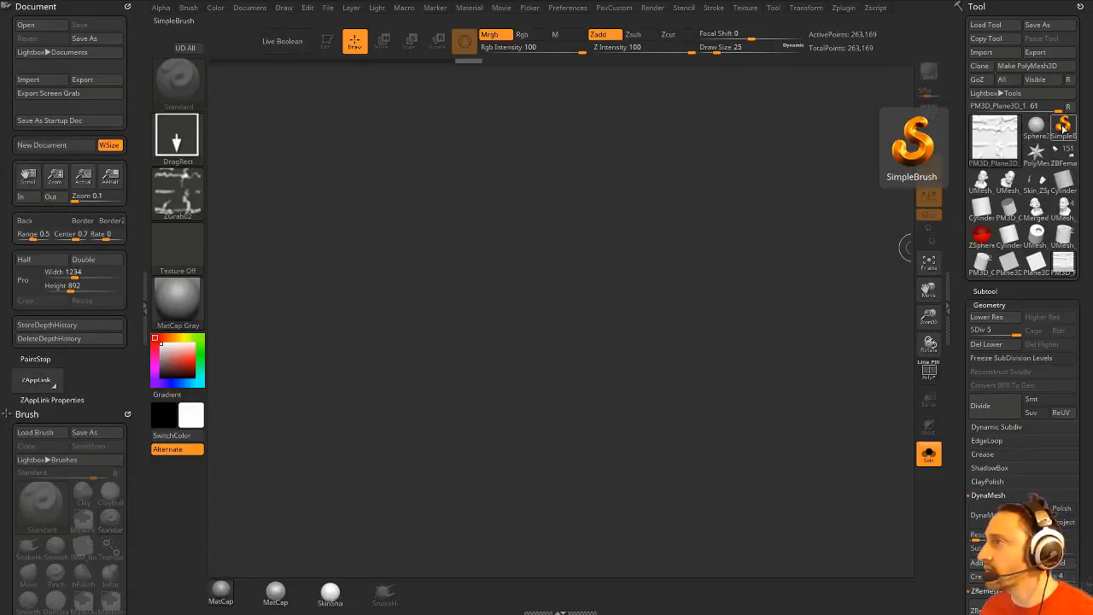
{"action": "left_click", "coordinate": [1036, 128]}
{"action": "left_click", "coordinate": [995, 135]}
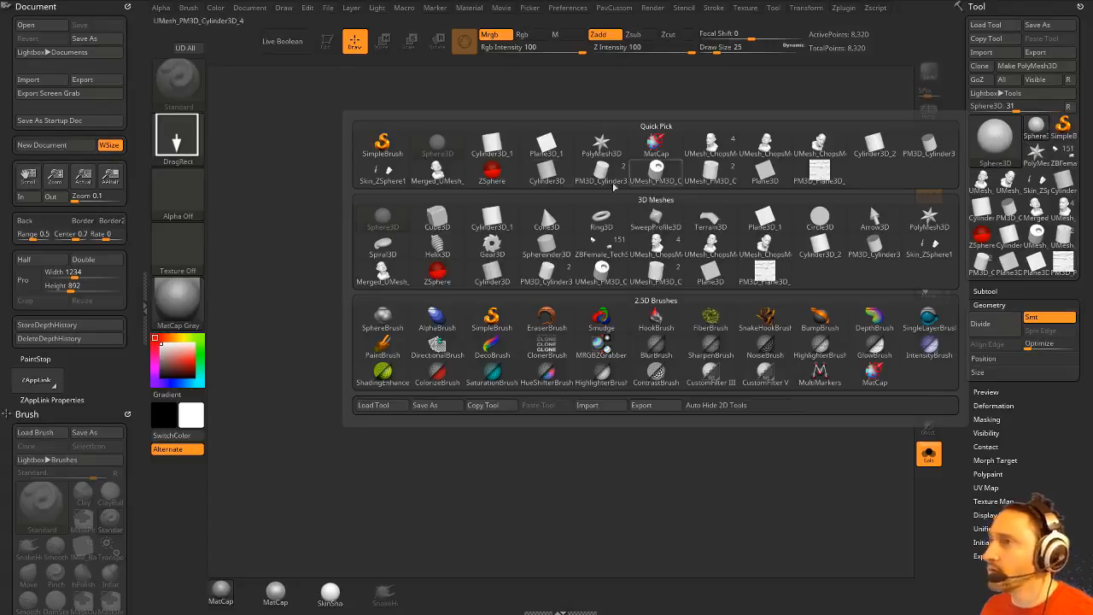
{"action": "left_click", "coordinate": [546, 143]}
{"action": "left_click_drag", "start_coordinate": [528, 333], "coordinate": [452, 234]}
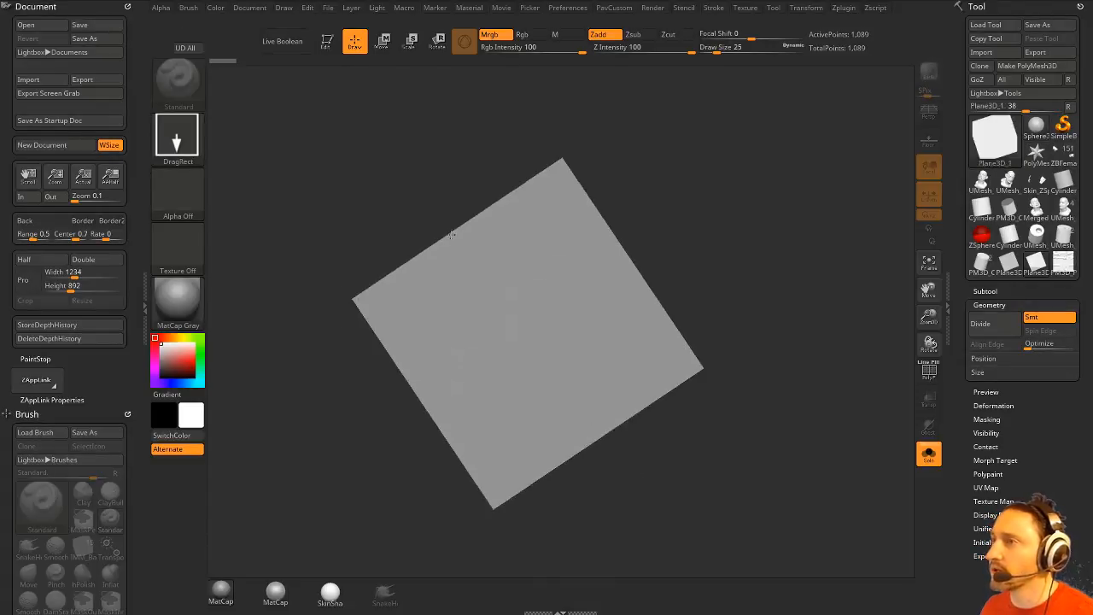
{"action": "left_click", "coordinate": [328, 42]}
{"action": "left_click", "coordinate": [1020, 68]}
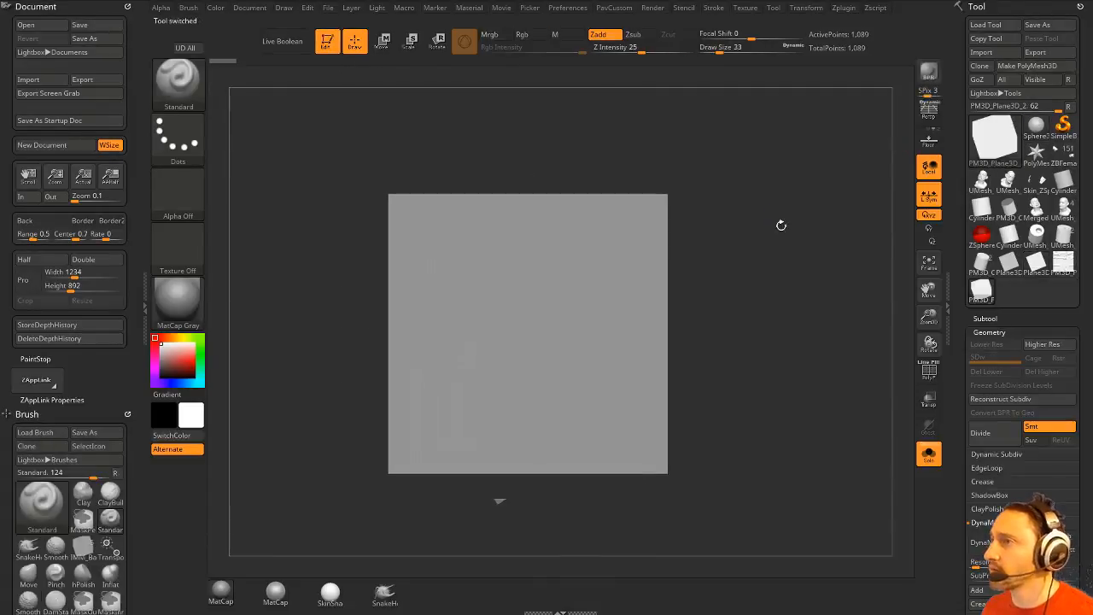
Step: Select the ZGrab02 alpha and export it to the Desktop as tiling.PSD
{"action": "left_click_drag", "start_coordinate": [781, 224], "coordinate": [844, 294]}
{"action": "scroll", "coordinate": [982, 256], "scroll_direction": "down", "scroll_amount": 5}
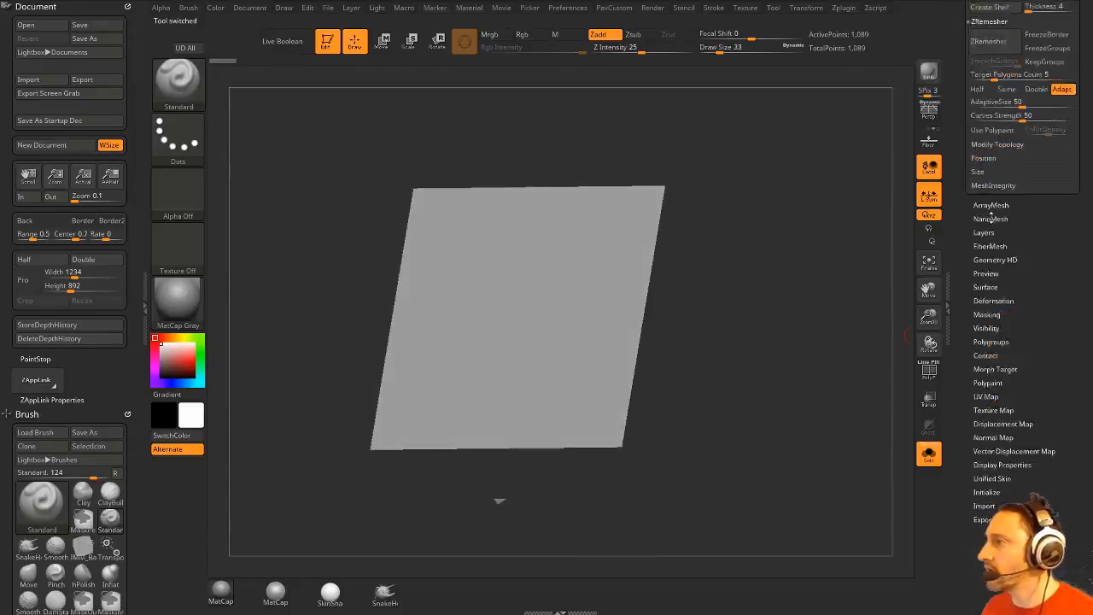
{"action": "scroll", "coordinate": [982, 214], "scroll_direction": "down", "scroll_amount": 3}
{"action": "left_click", "coordinate": [177, 192]}
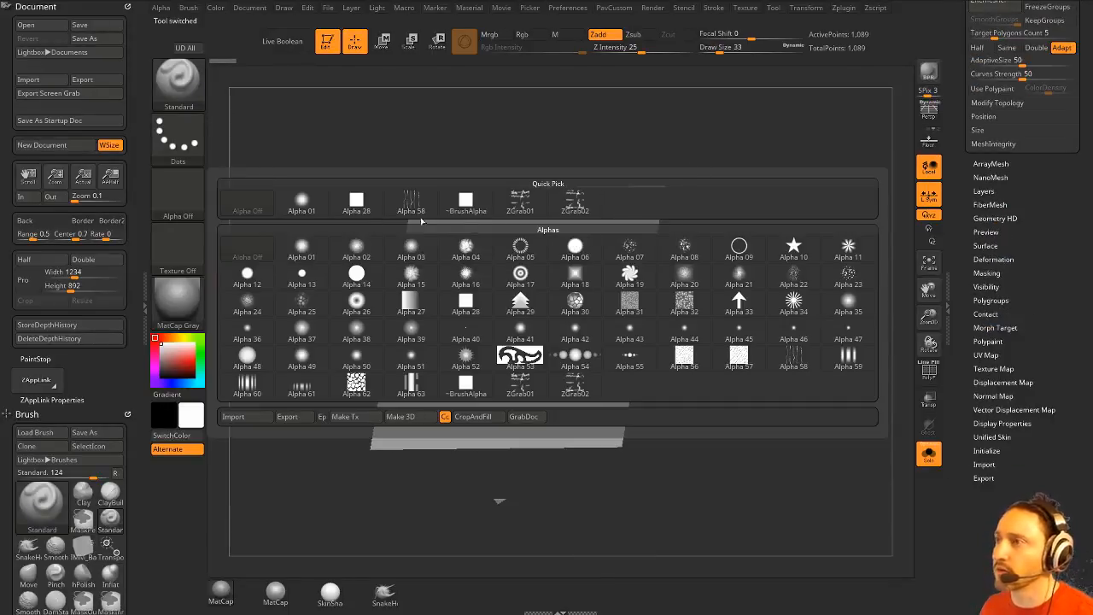
{"action": "left_click", "coordinate": [575, 203]}
{"action": "left_click", "coordinate": [178, 192]}
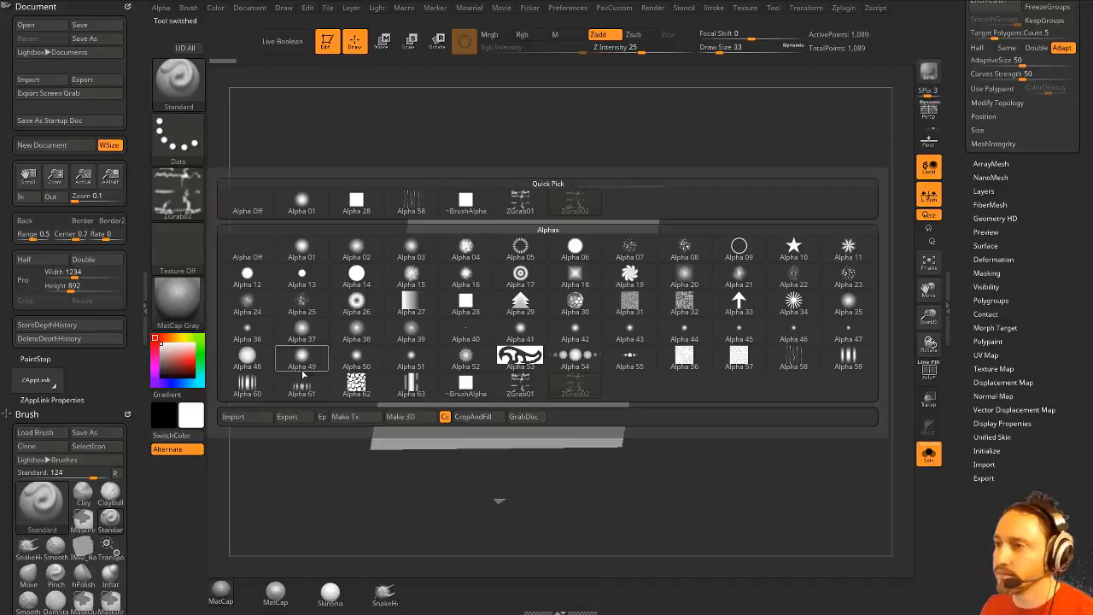
{"action": "left_click", "coordinate": [287, 417]}
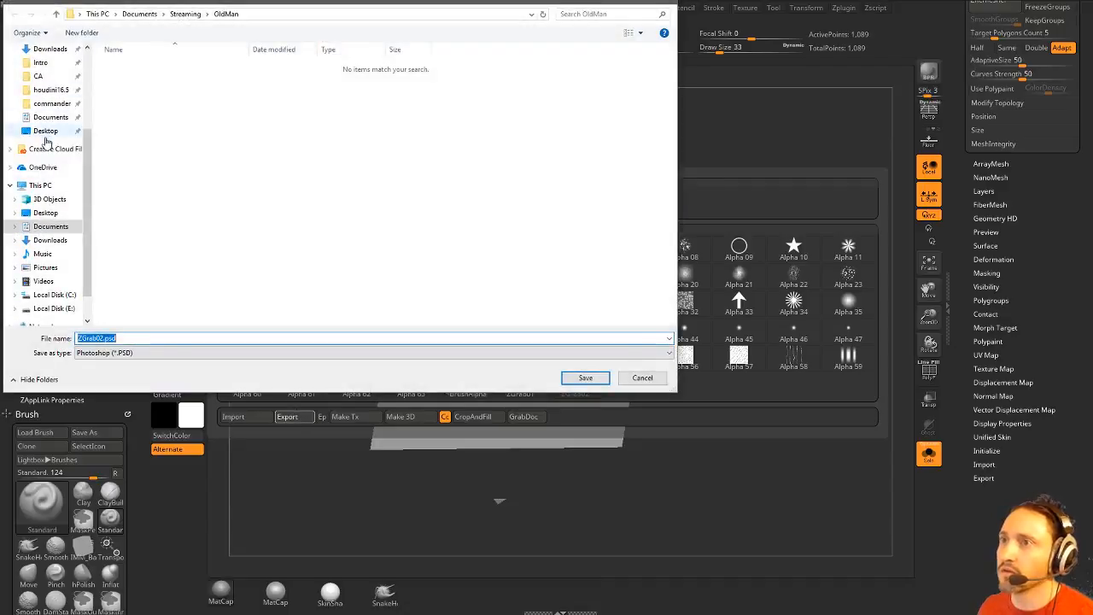
{"action": "left_click", "coordinate": [45, 130]}
{"action": "left_click", "coordinate": [270, 340]}
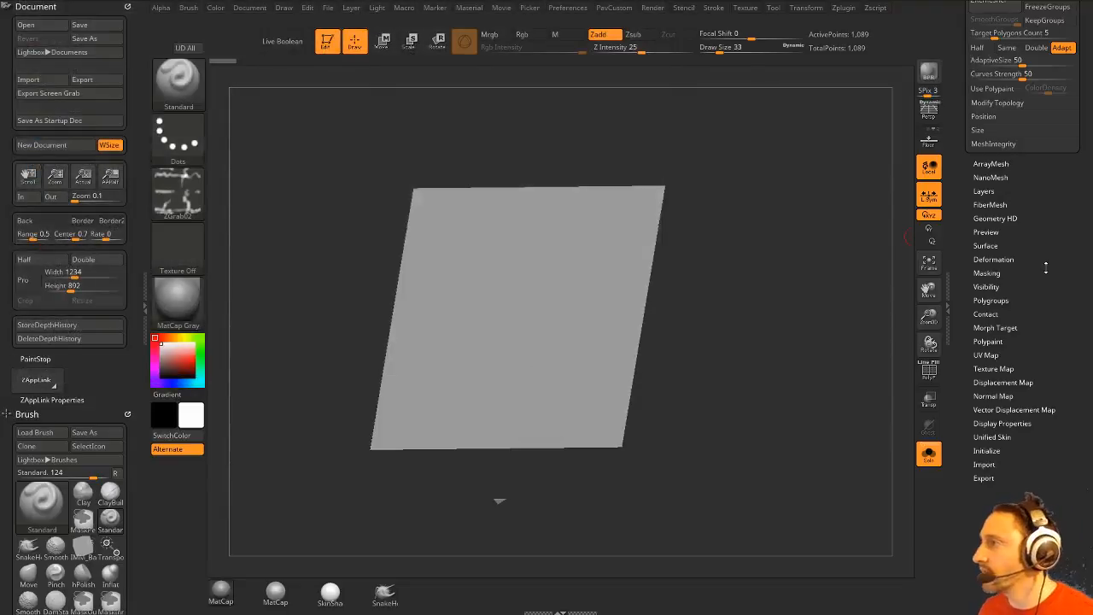
Step: Activate surface noise on the plane and open it for editing in NoiseMaker
{"action": "left_click", "coordinate": [986, 246]}
{"action": "left_click", "coordinate": [991, 258]}
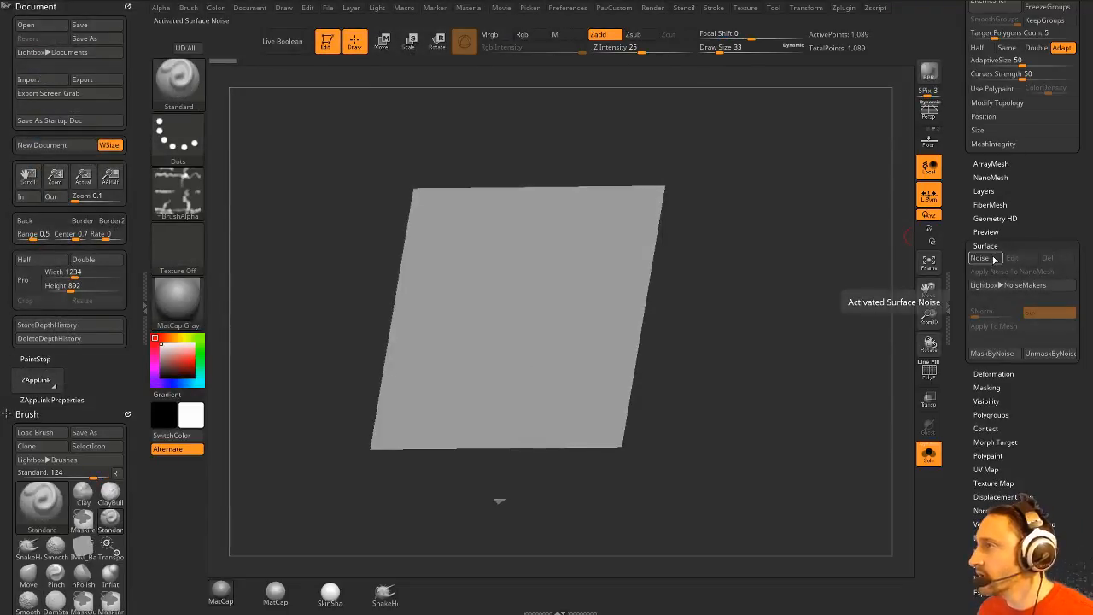
{"action": "left_click", "coordinate": [1000, 258]}
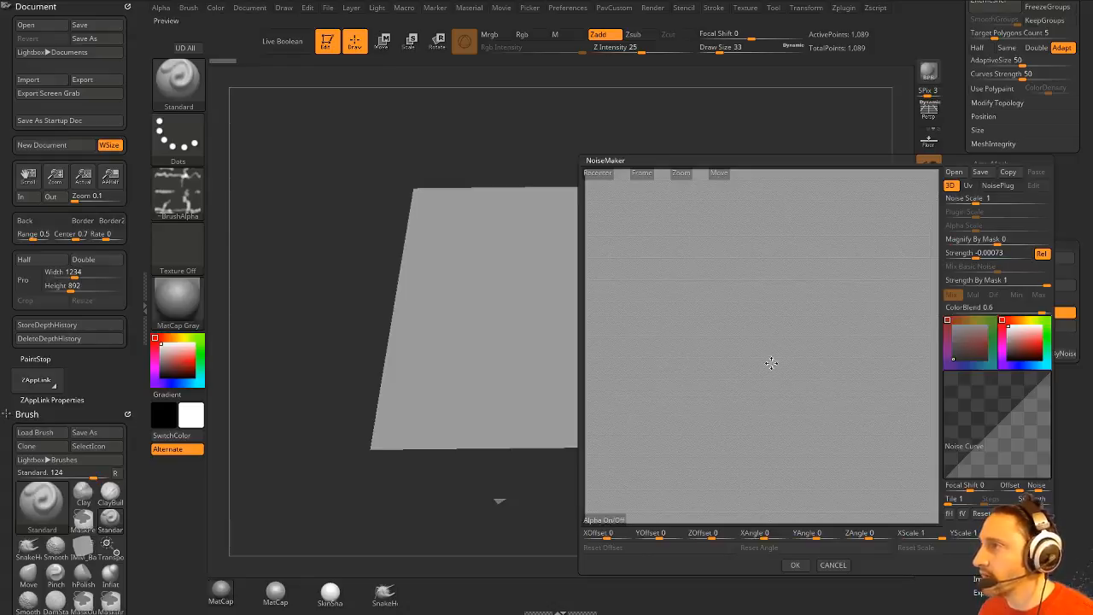
Step: Set the noise scale to about 166.57 and reshape the noise curve with a low peak and a dip before its end
{"action": "left_click_drag", "start_coordinate": [838, 451], "coordinate": [909, 310]}
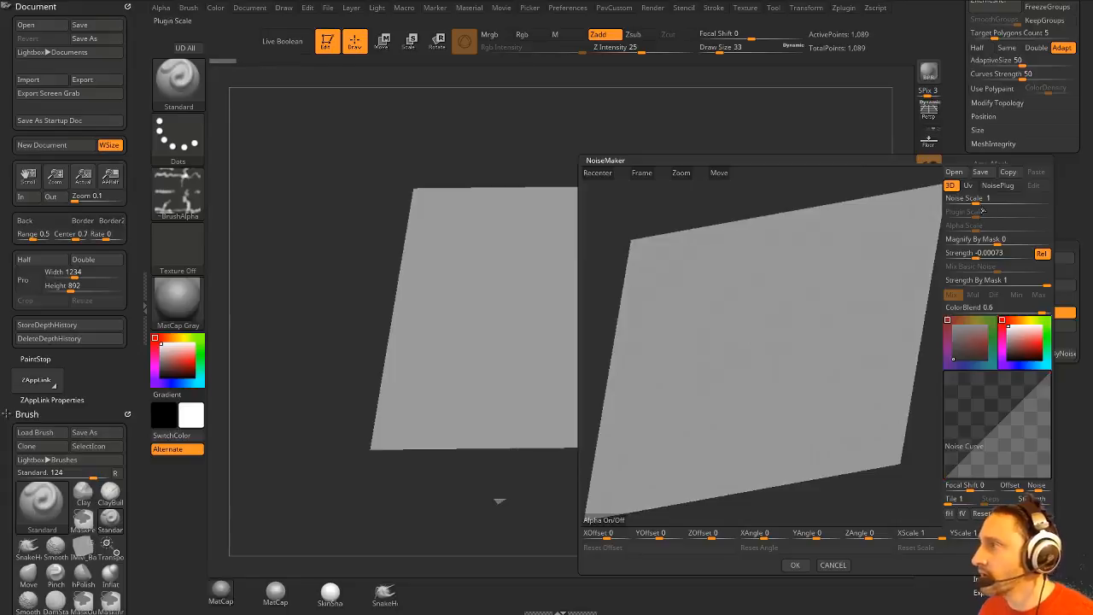
{"action": "left_click_drag", "start_coordinate": [980, 203], "coordinate": [1027, 203]}
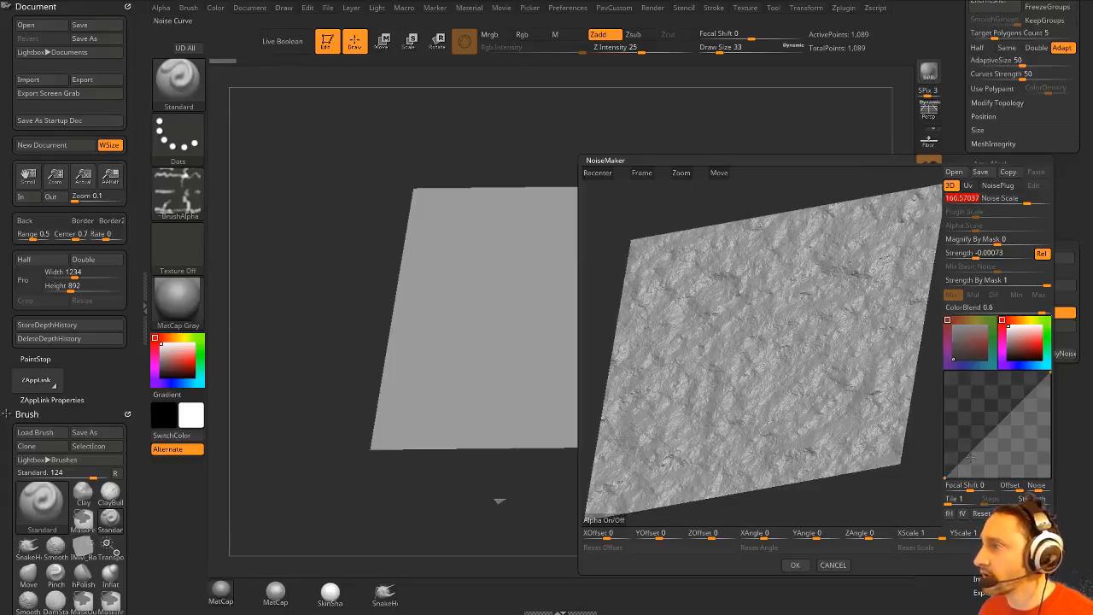
{"action": "left_click_drag", "start_coordinate": [968, 455], "coordinate": [968, 429]}
{"action": "left_click_drag", "start_coordinate": [1000, 393], "coordinate": [1018, 480]}
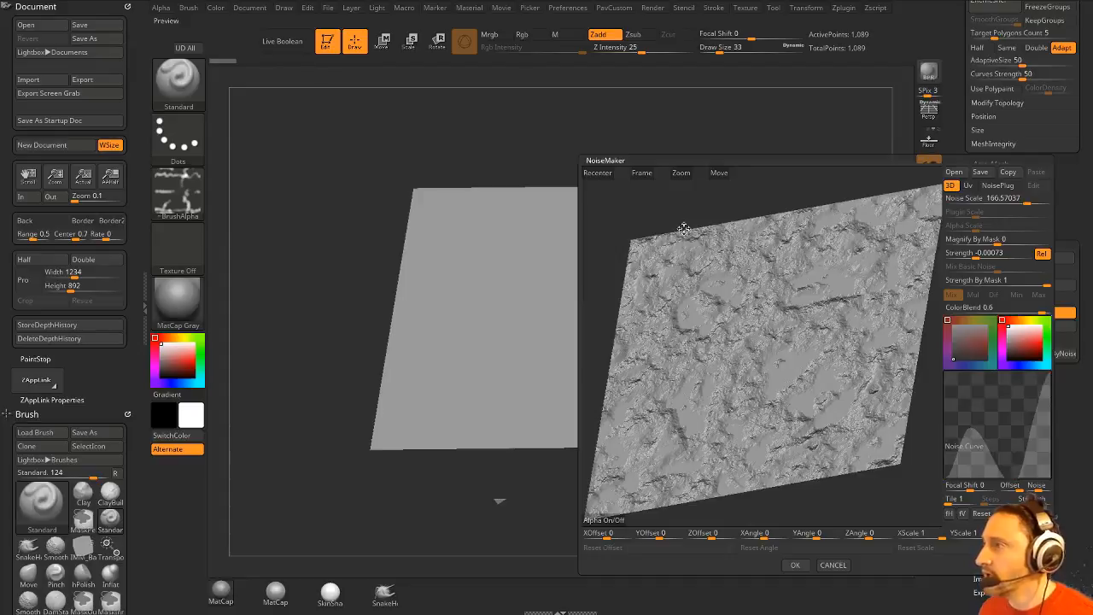
Step: Load tiling.PSD as the noise alpha and adjust the noise scale and strength to cover the plane with the repeating pattern
{"action": "left_click", "coordinate": [606, 518]}
{"action": "double_click", "coordinate": [221, 69]}
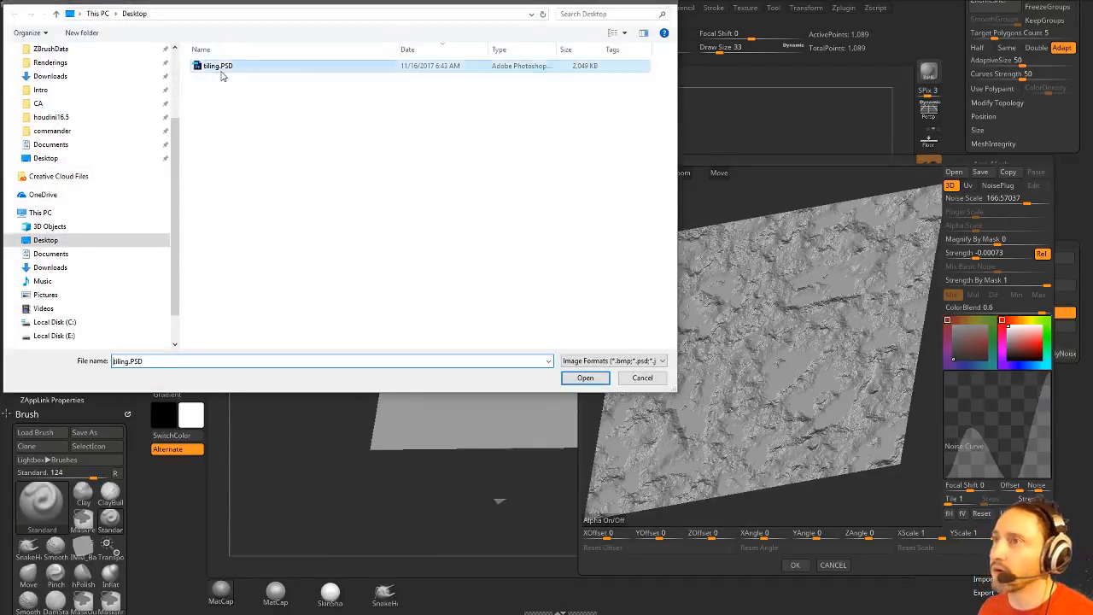
{"action": "left_click", "coordinate": [989, 200]}
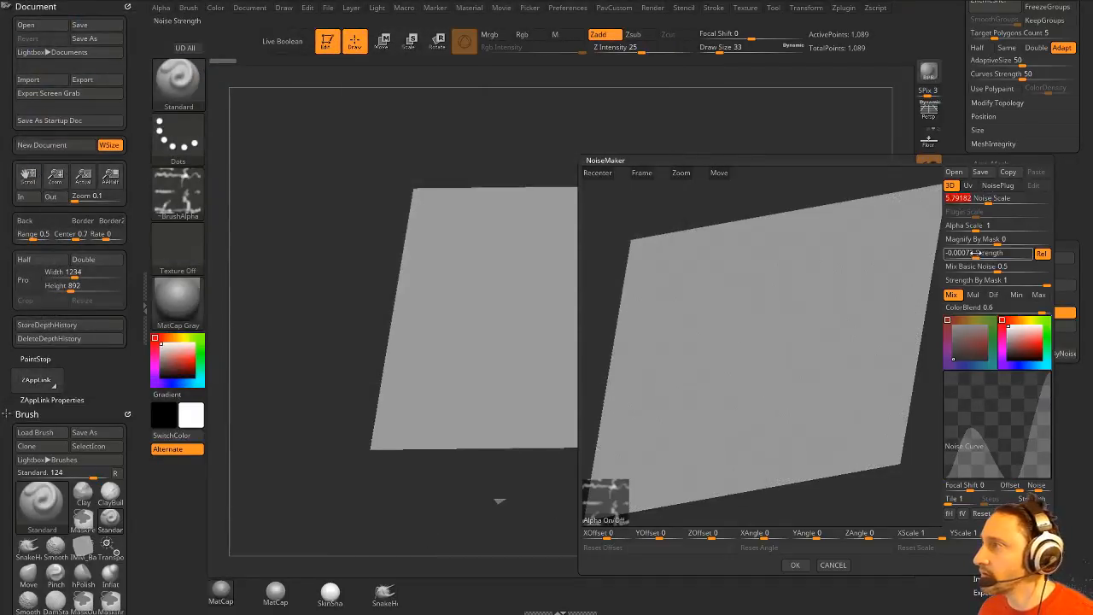
{"action": "mouse_move", "coordinate": [975, 254]}
{"action": "left_mouse_down"}
{"action": "mouse_move", "coordinate": [942, 267]}
{"action": "mouse_move", "coordinate": [964, 254]}
{"action": "left_mouse_up"}
{"action": "left_click_drag", "start_coordinate": [988, 199], "coordinate": [969, 229]}
{"action": "left_click", "coordinate": [806, 569]}
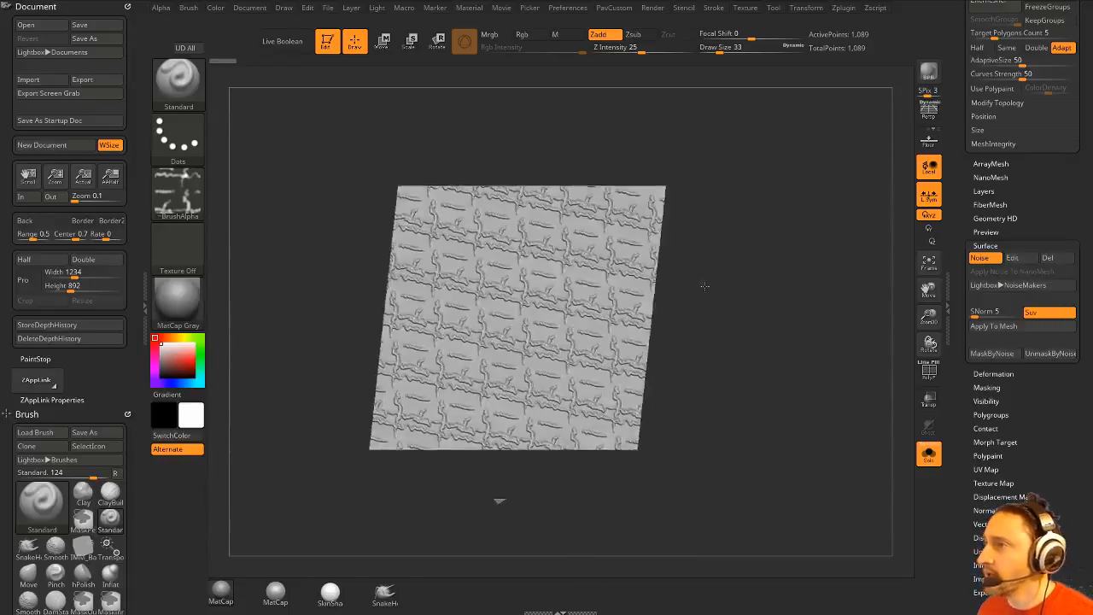
Step: Leave Edit mode and clear the noise-covered plane from the canvas
{"action": "left_click_drag", "start_coordinate": [703, 283], "coordinate": [726, 322]}
{"action": "left_click_drag", "start_coordinate": [802, 262], "coordinate": [784, 223]}
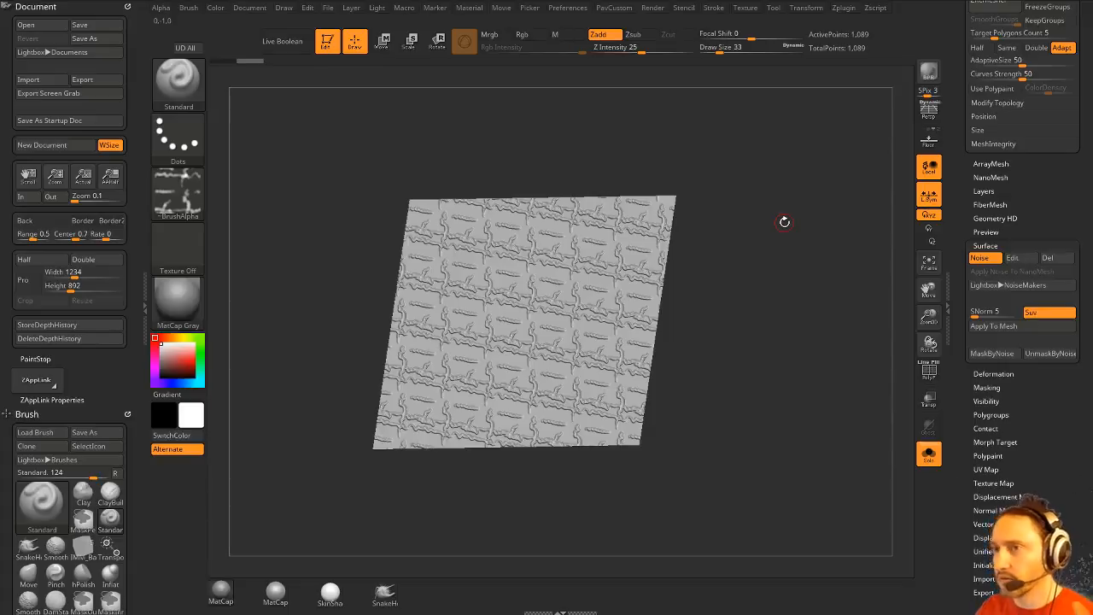
{"action": "left_click", "coordinate": [327, 41]}
{"action": "key", "text": "ctrl+n"}
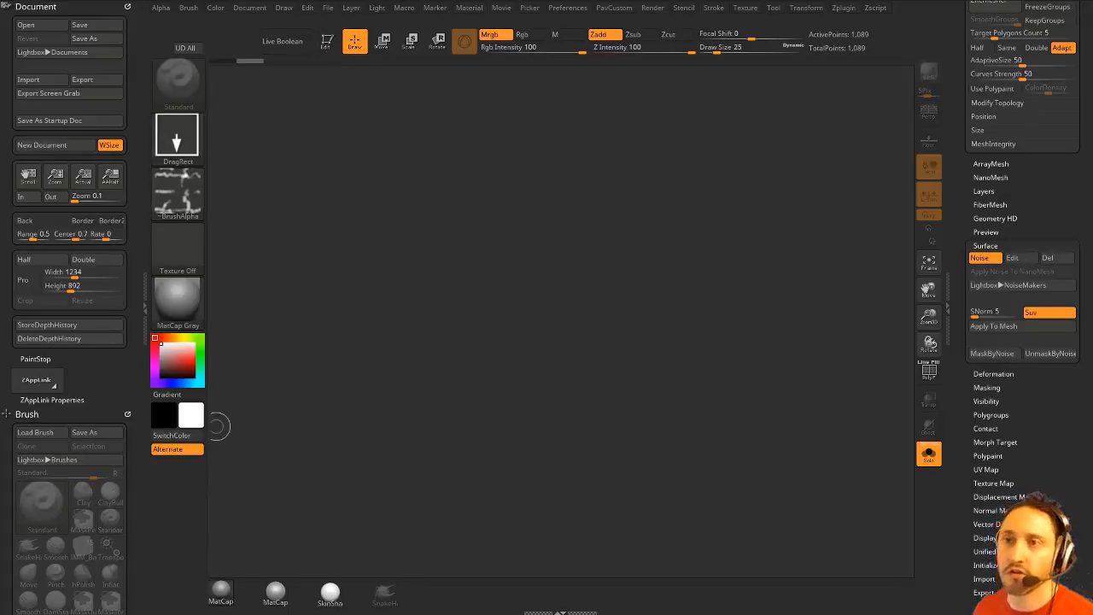